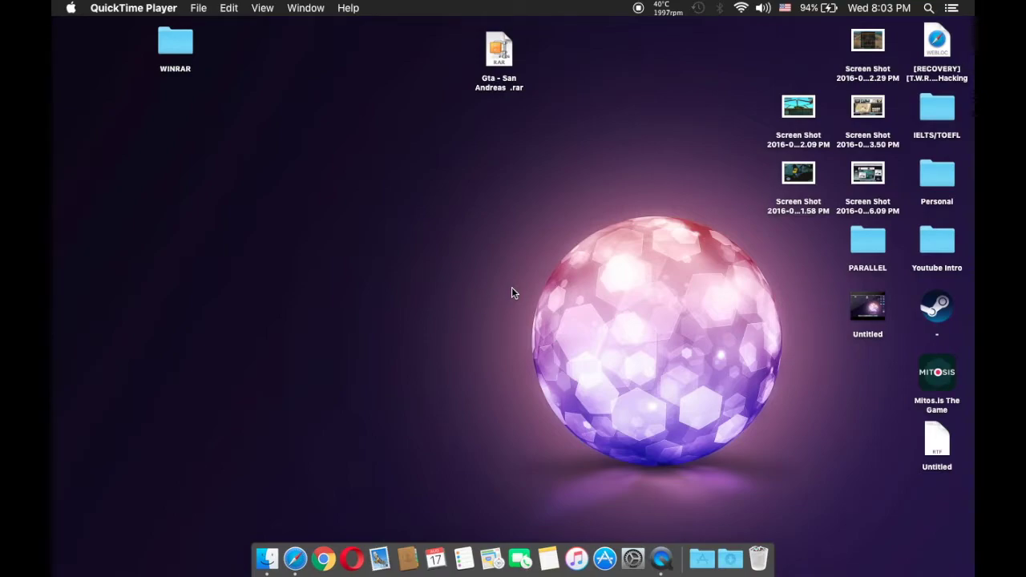
# Bring Safari forward and load the router login page at 192.168.0.1 in a new tab
pyautogui.click(295, 561)
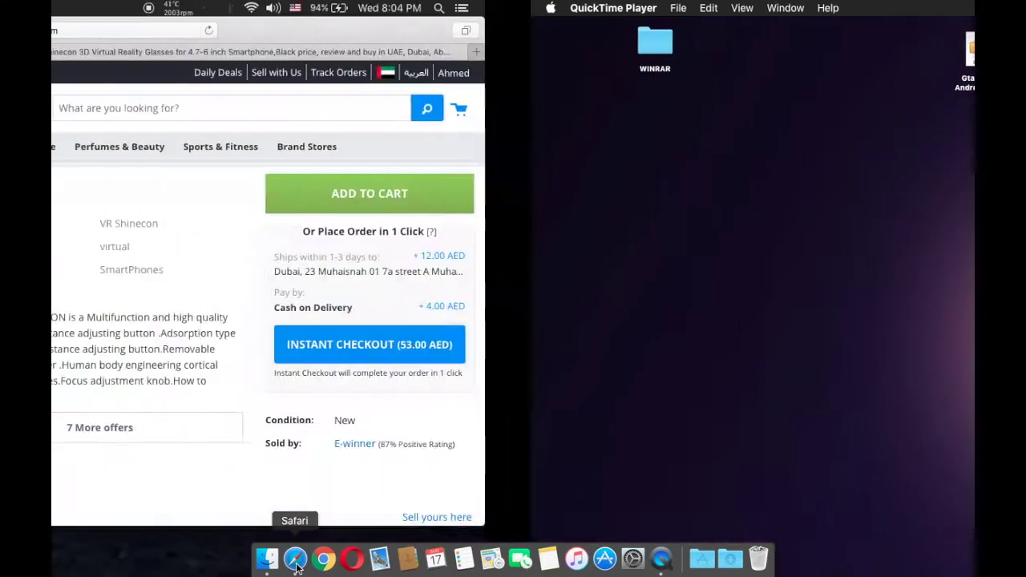
pyautogui.press('super+t')
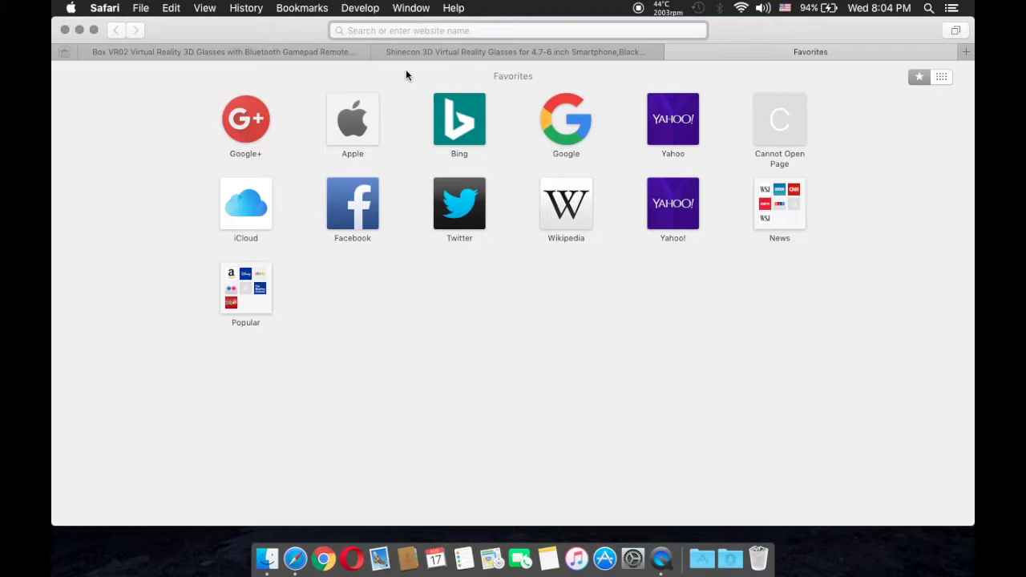
pyautogui.write('192.16')
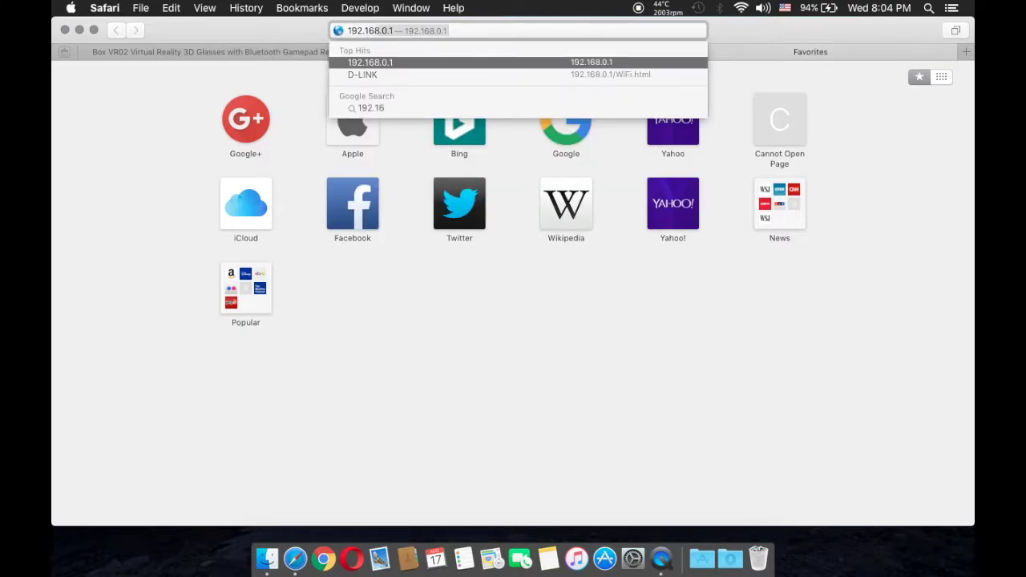
pyautogui.write('8.0.1')
pyautogui.press('Return')
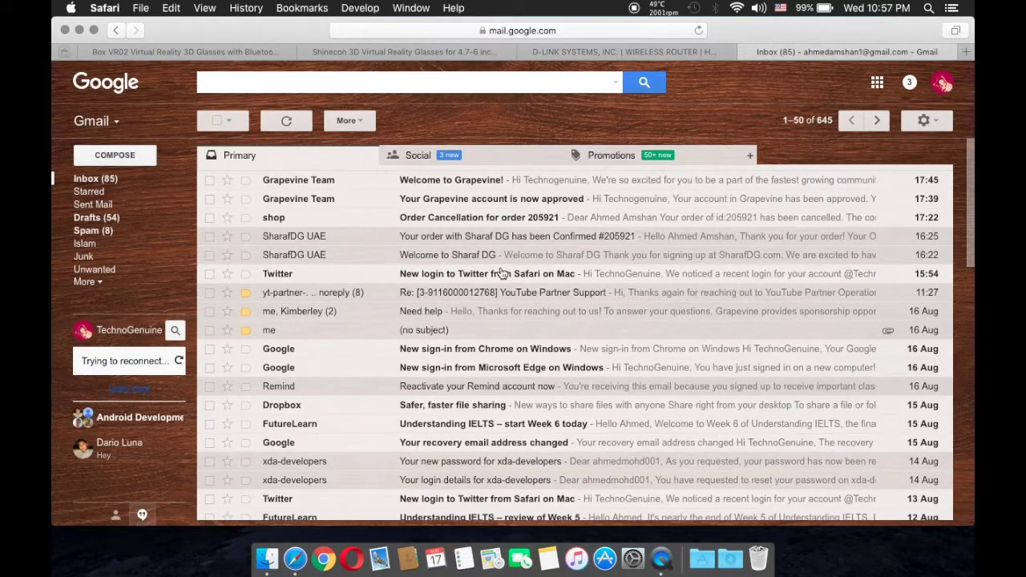
pyautogui.press('cmd+t')
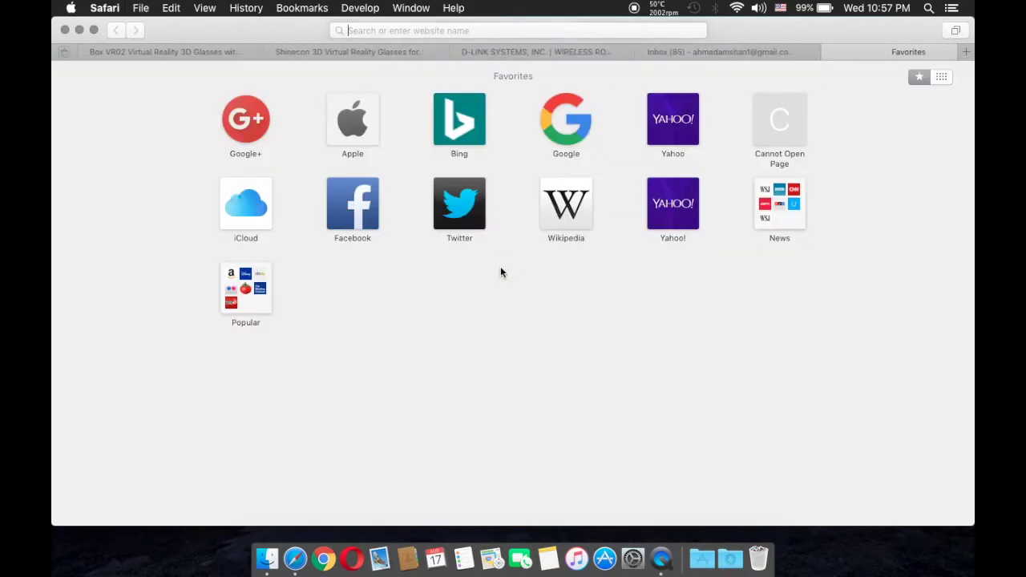
pyautogui.write('192.168.0.1')
pyautogui.press('Return')
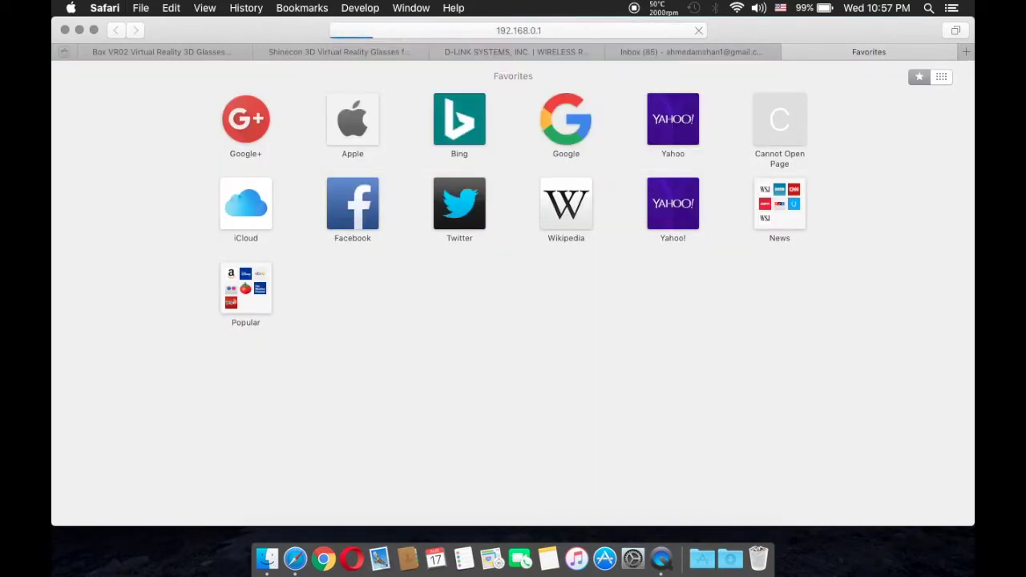
pyautogui.click(503, 32)
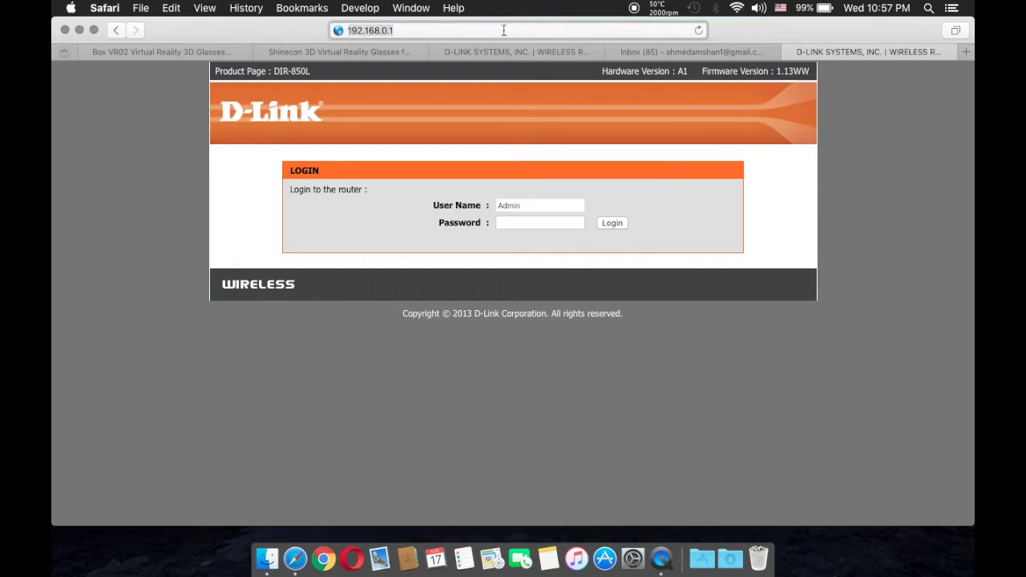
# Reload 192.168.0.1, log in with the router password and go to Wireless Settings
pyautogui.write('google.com')
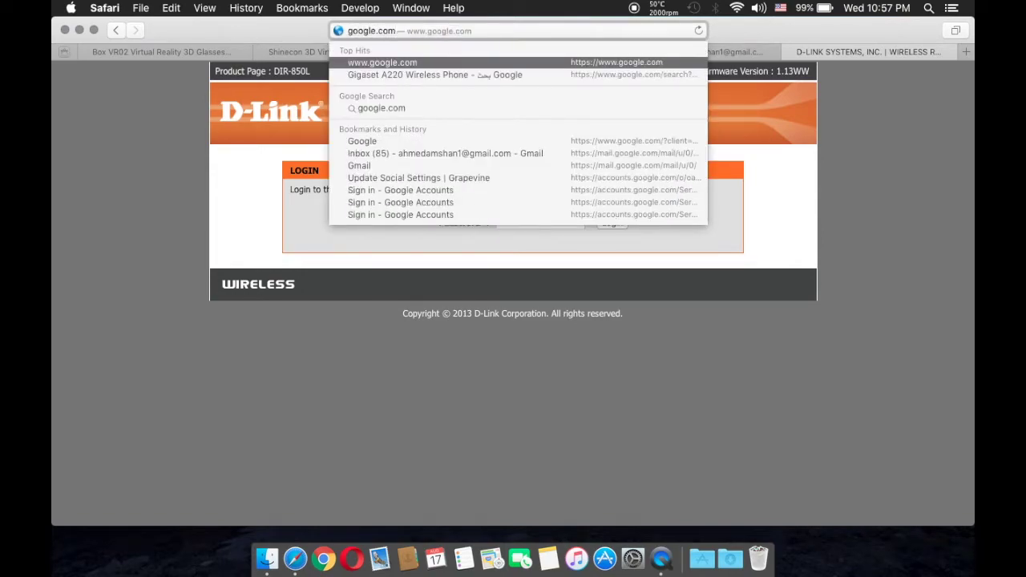
pyautogui.press('super+z')
pyautogui.press('Return')
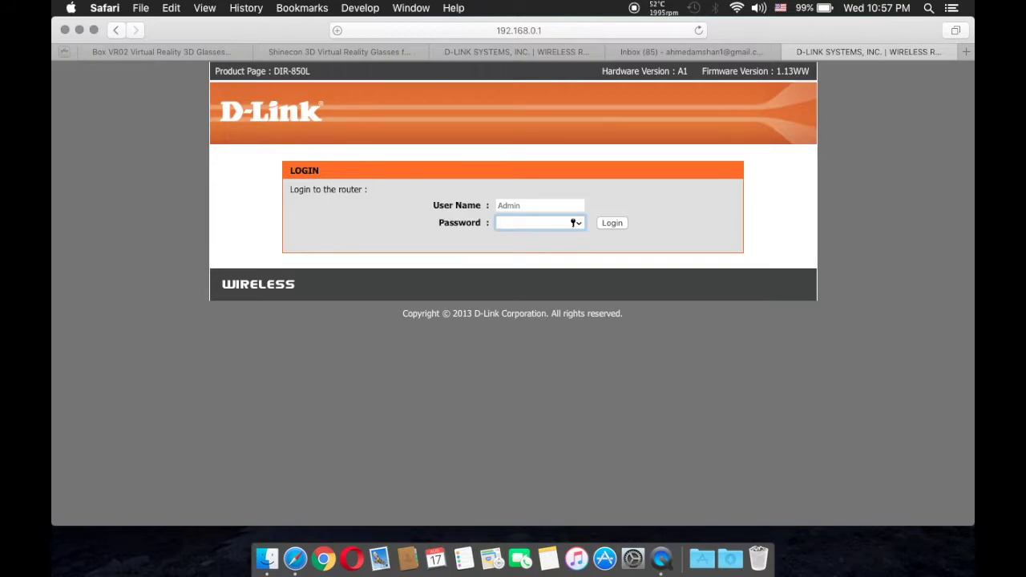
pyautogui.write('a')
pyautogui.press('Return')
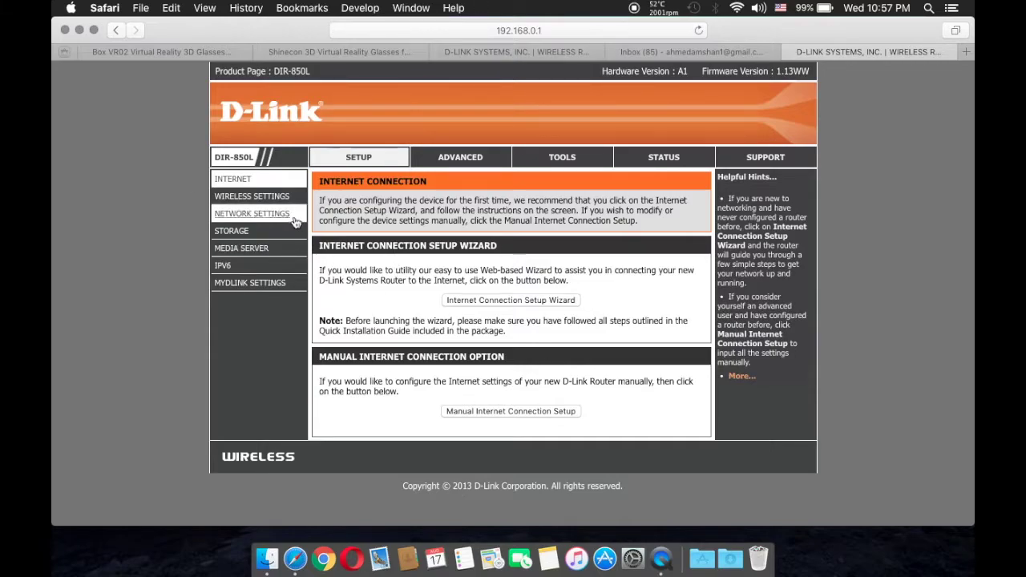
pyautogui.click(270, 202)
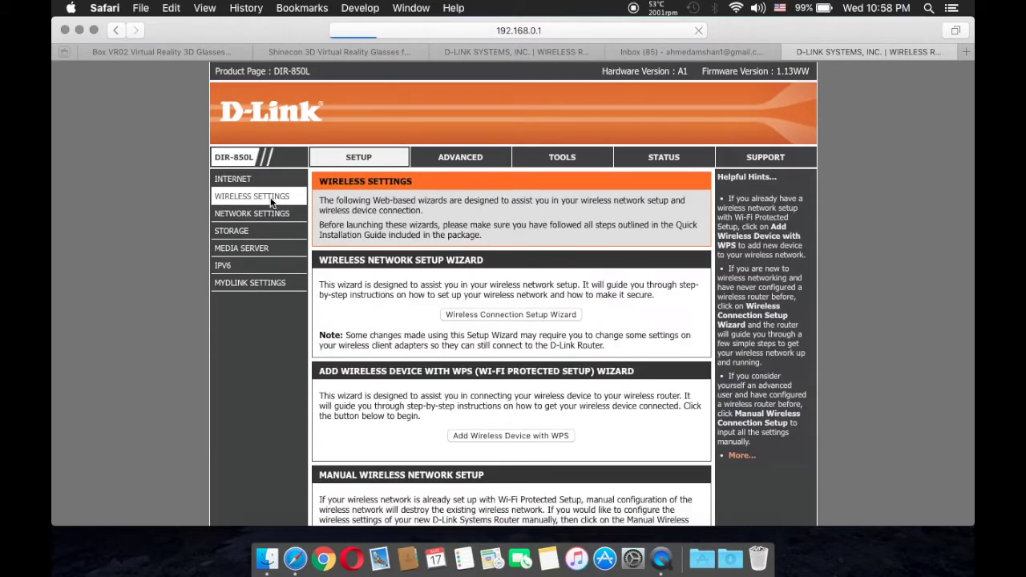
# In Manual Wireless Connection Setup, rename the network dlink-BEB0 to TechnoGenuine
pyautogui.scroll(-3, 371, 317)
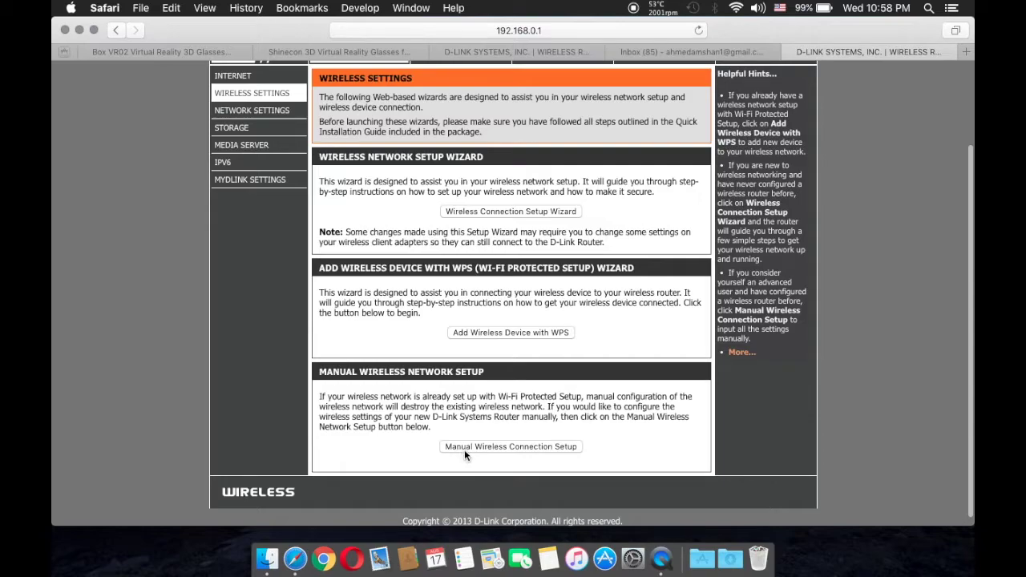
pyautogui.click(464, 450)
pyautogui.scroll(-2, 457, 251)
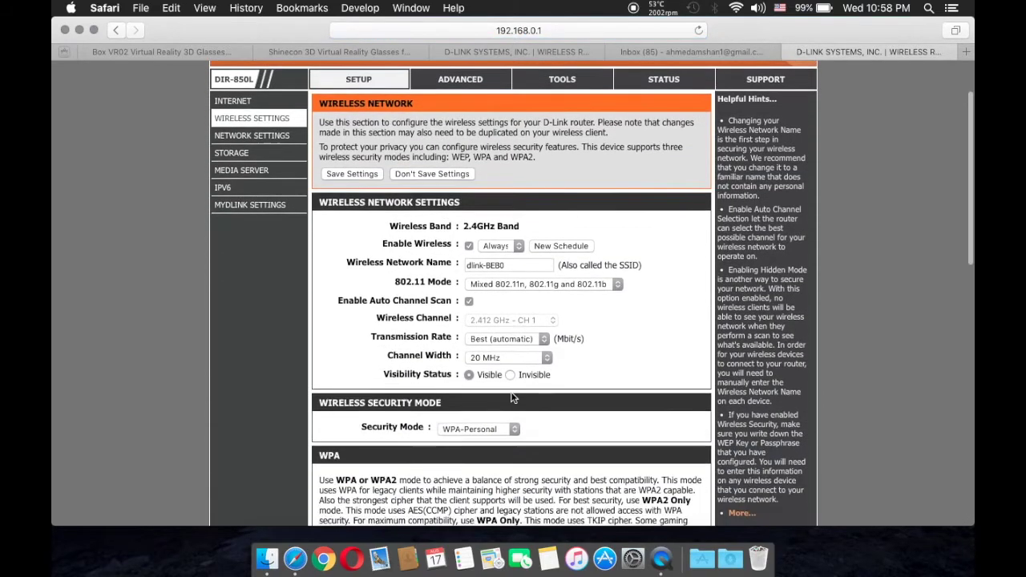
pyautogui.moveTo(521, 263); pyautogui.dragTo(464, 263)
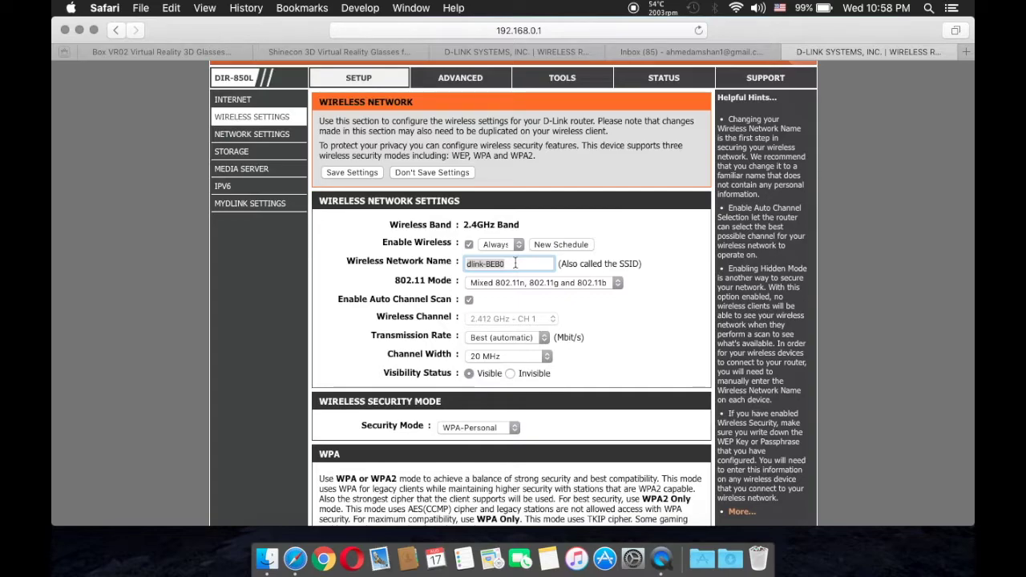
pyautogui.write('TechnoGenuine')
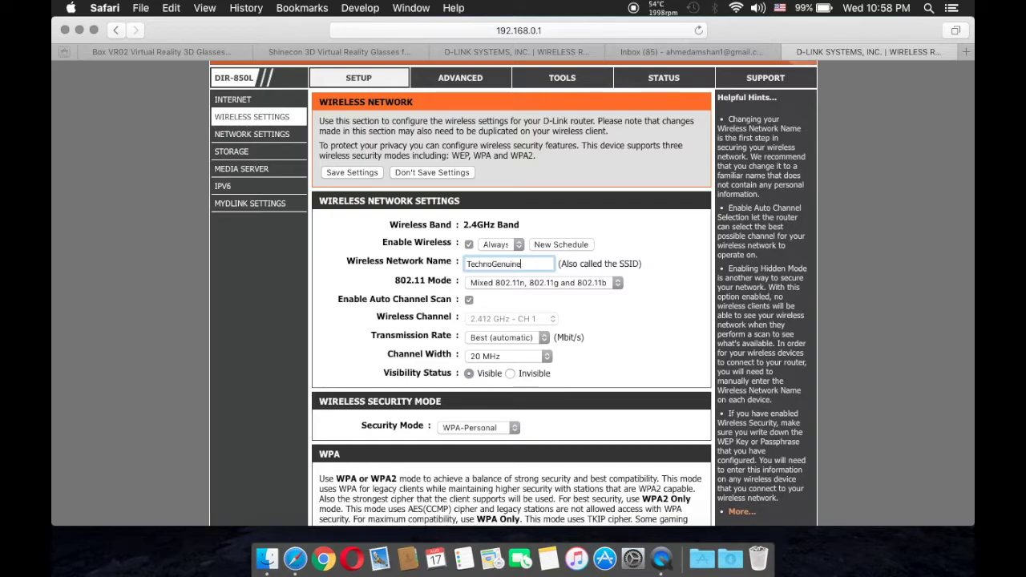
pyautogui.click(736, 8)
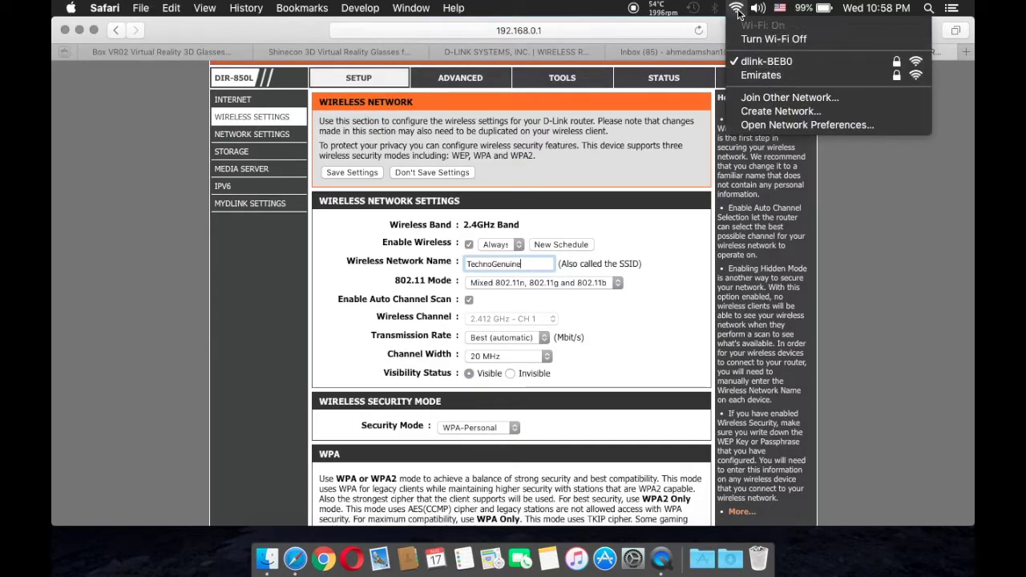
pyautogui.click(738, 10)
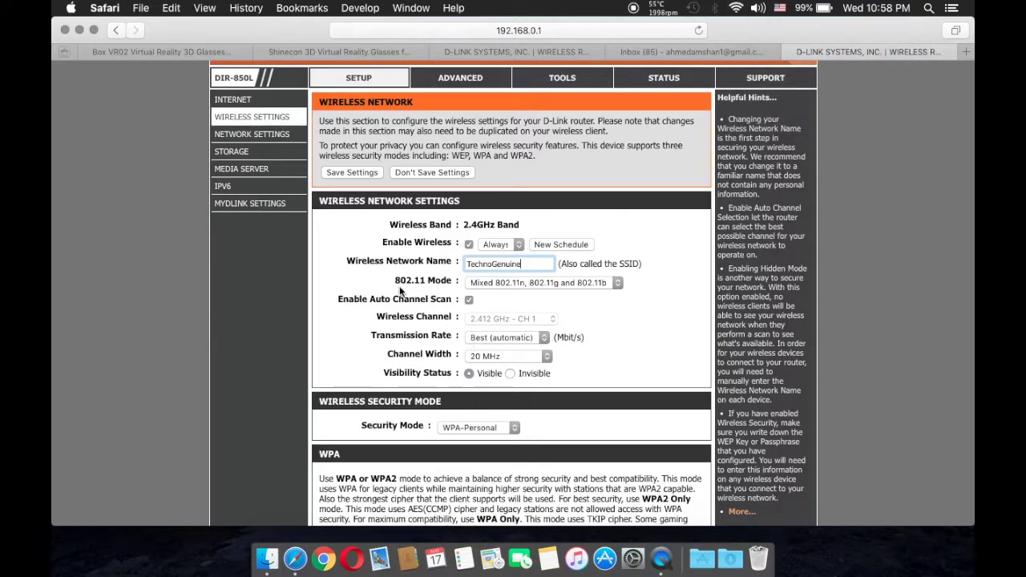
# Set the 2.4GHz 802.11 Mode to Mixed 802.11n and 802.11g
pyautogui.click(400, 288)
pyautogui.moveTo(401, 281); pyautogui.dragTo(439, 281)
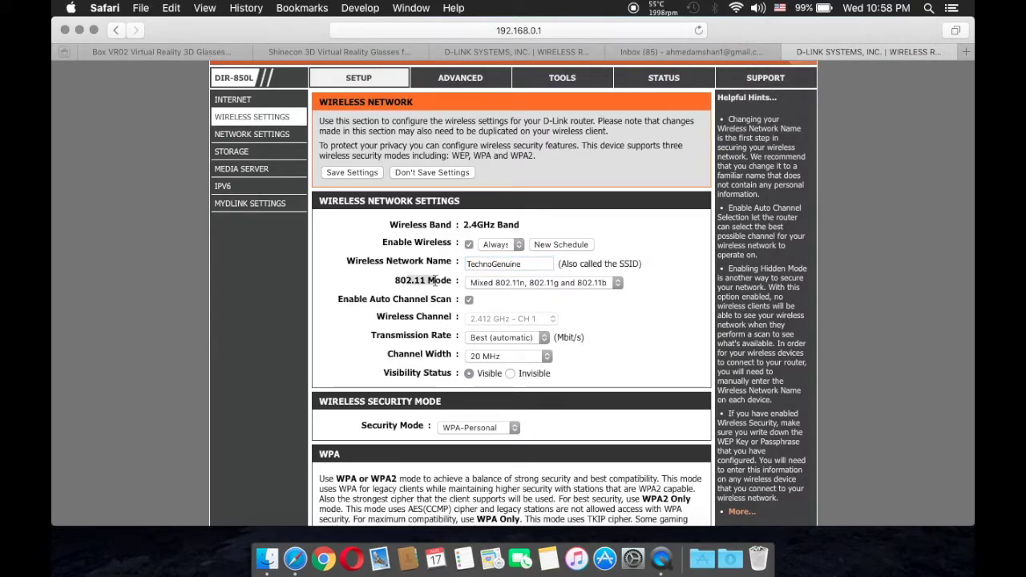
pyautogui.click(402, 280)
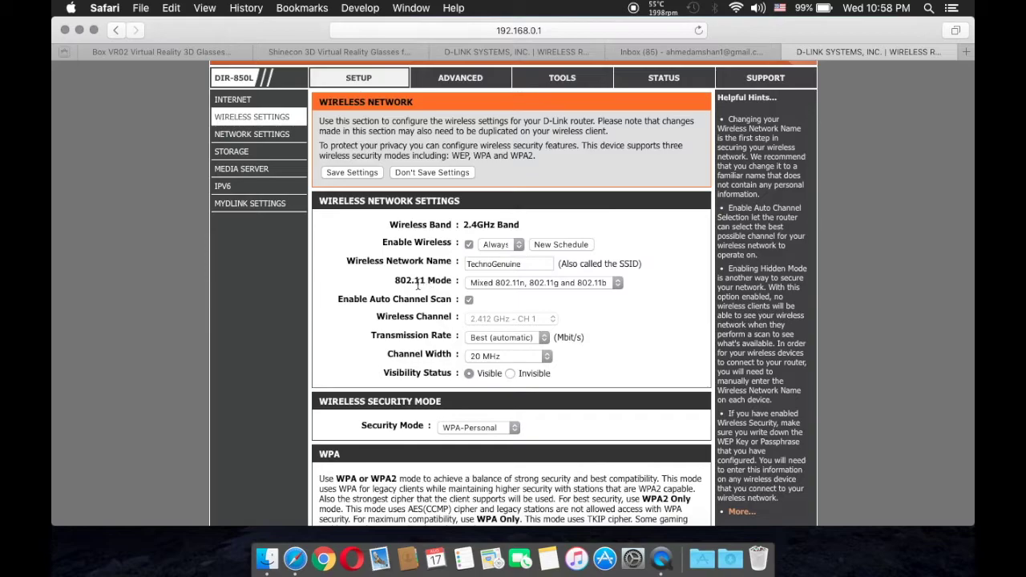
pyautogui.click(511, 285)
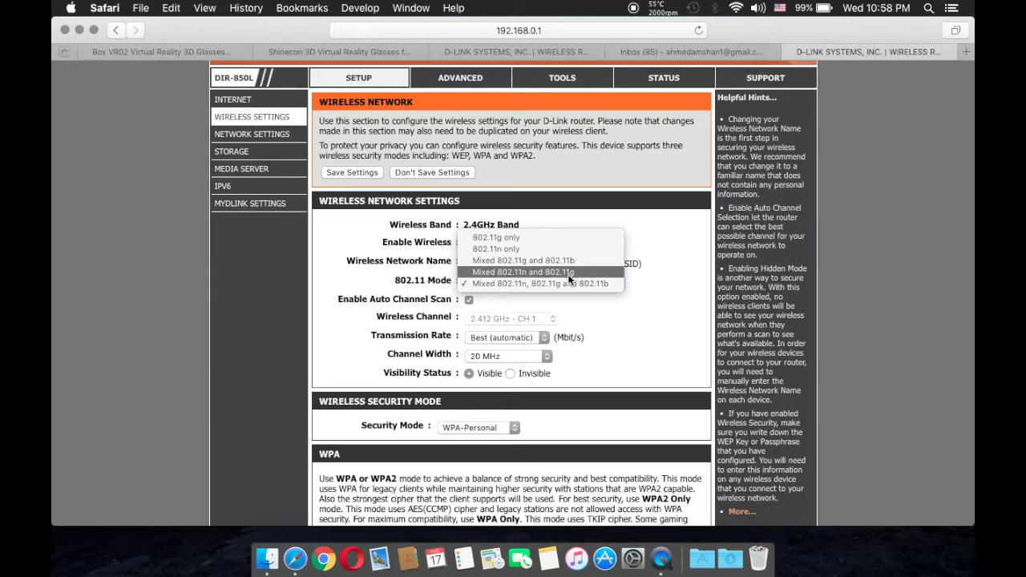
pyautogui.click(532, 274)
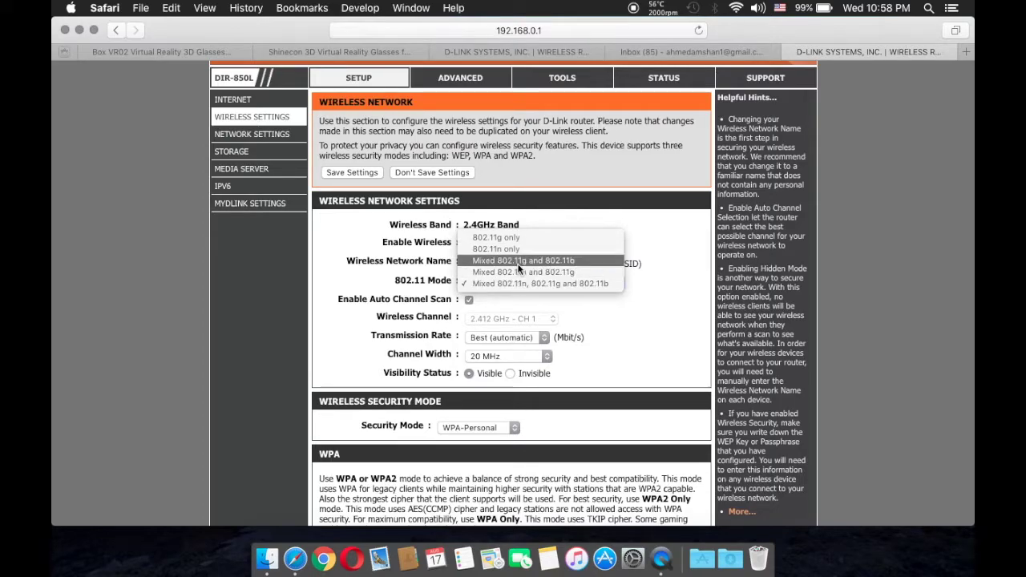
pyautogui.click(508, 272)
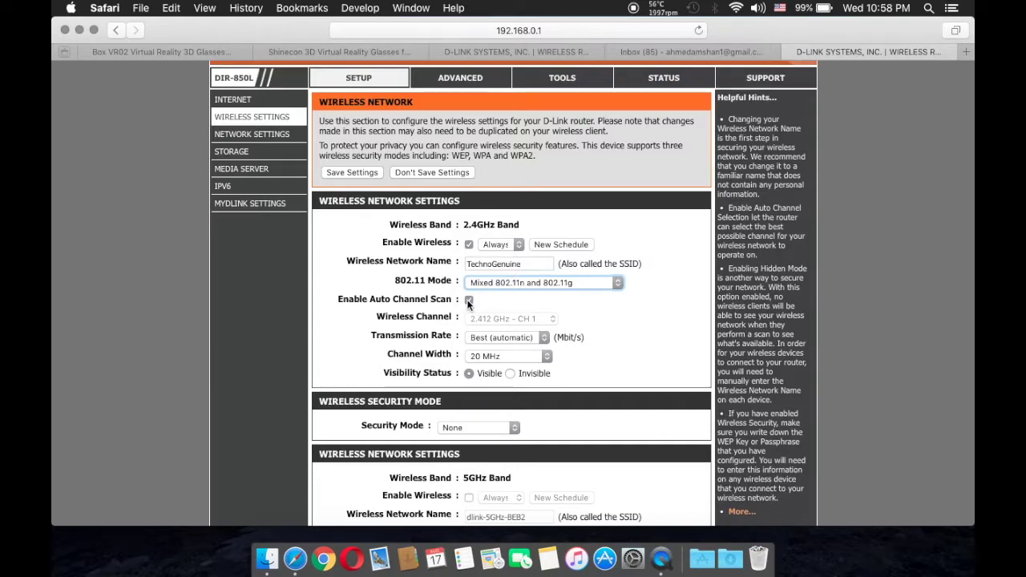
# Disable Auto Channel Scan and keep the wireless channel at 2.412 GHz - CH 1
pyautogui.click(408, 300)
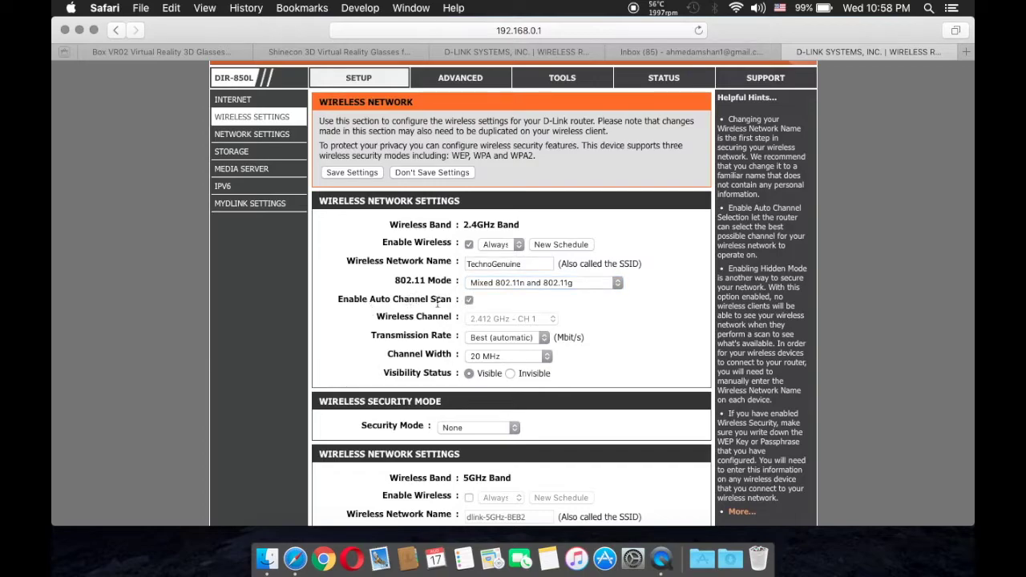
pyautogui.click(469, 299)
pyautogui.click(480, 319)
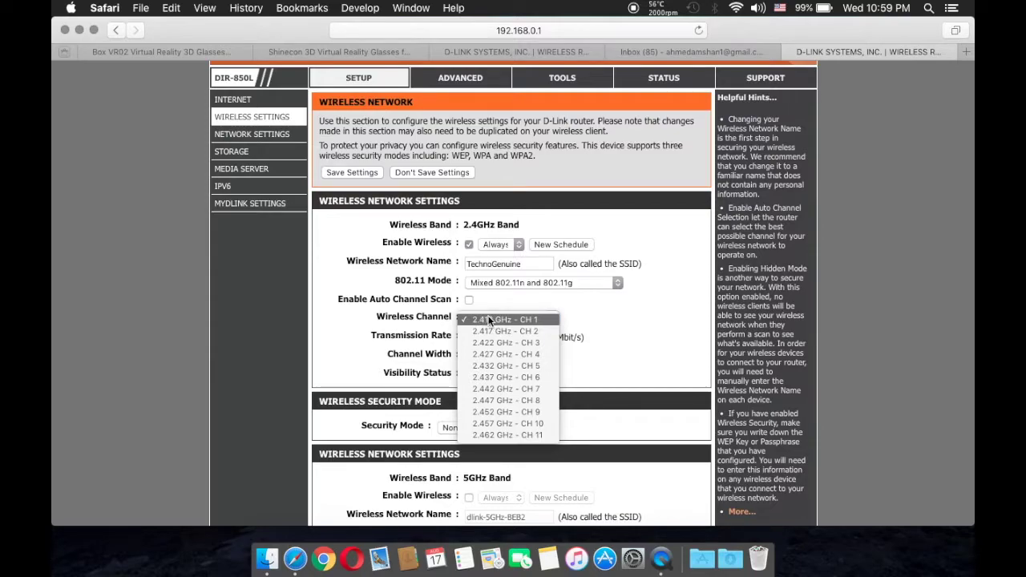
pyautogui.click(418, 373)
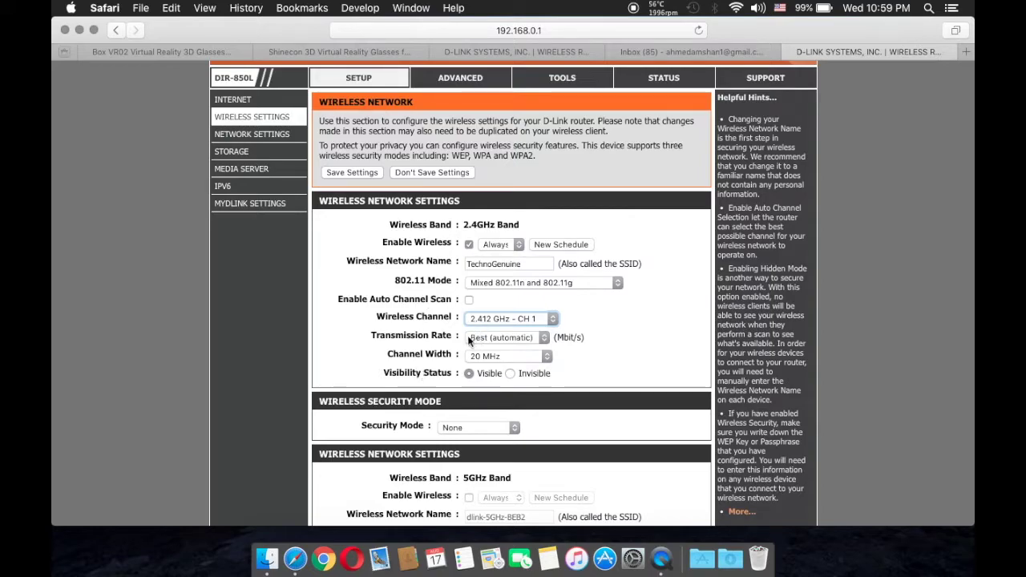
# Leave the 2.4GHz Channel Width at 20 MHz rather than 20/40 MHz (Auto)
pyautogui.scroll(-3, 473, 337)
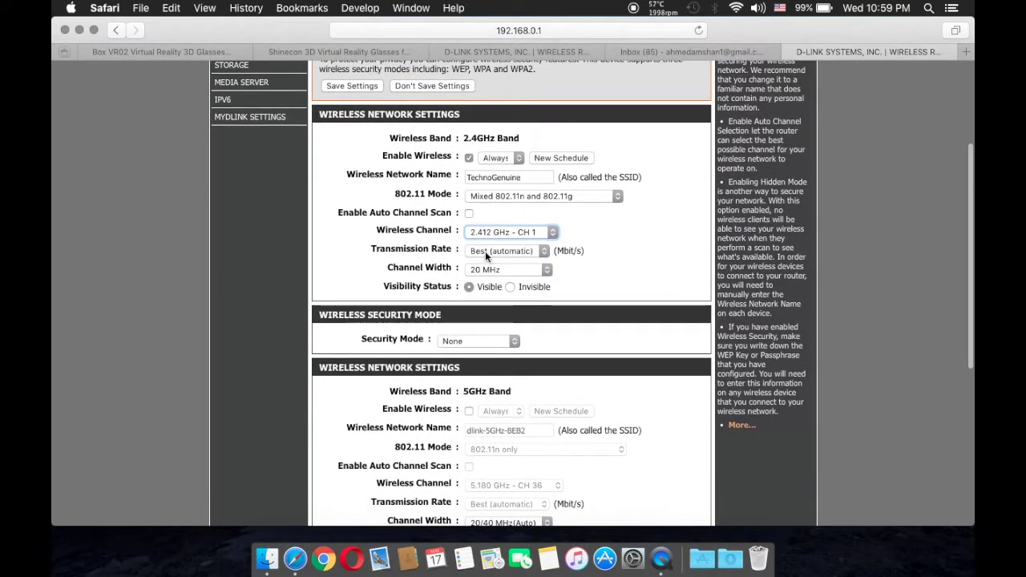
pyautogui.click(488, 270)
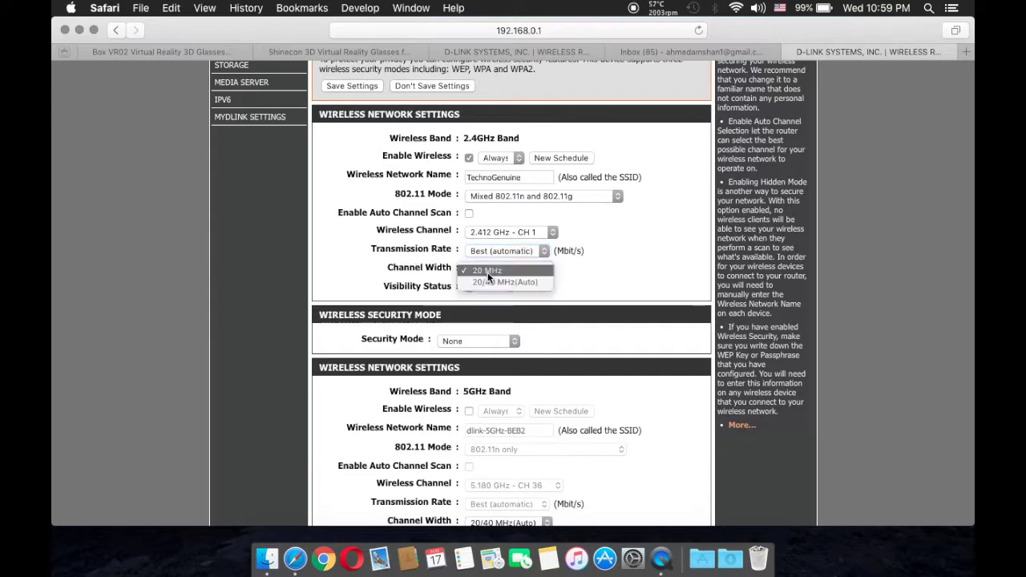
pyautogui.click(487, 273)
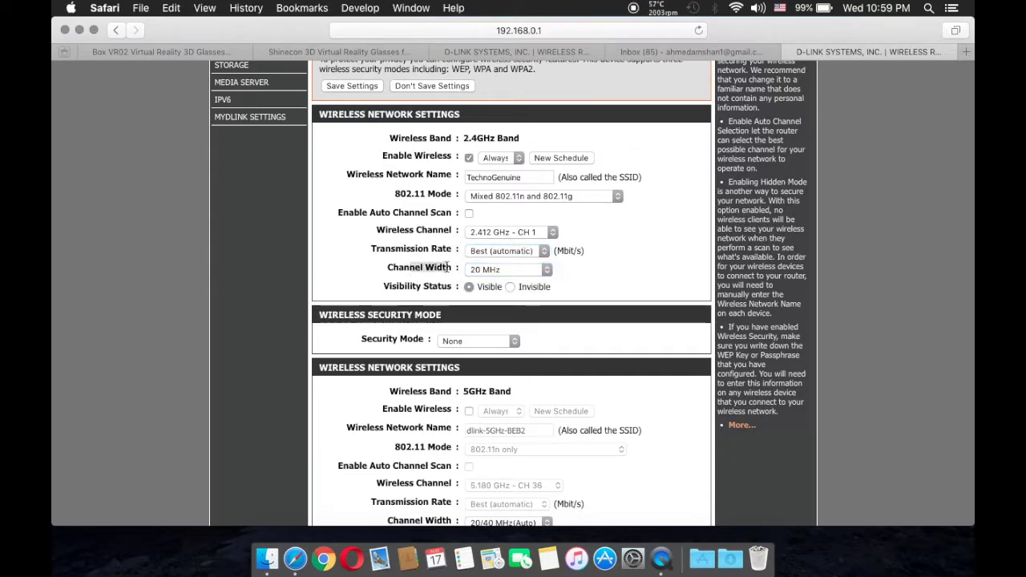
pyautogui.click(473, 270)
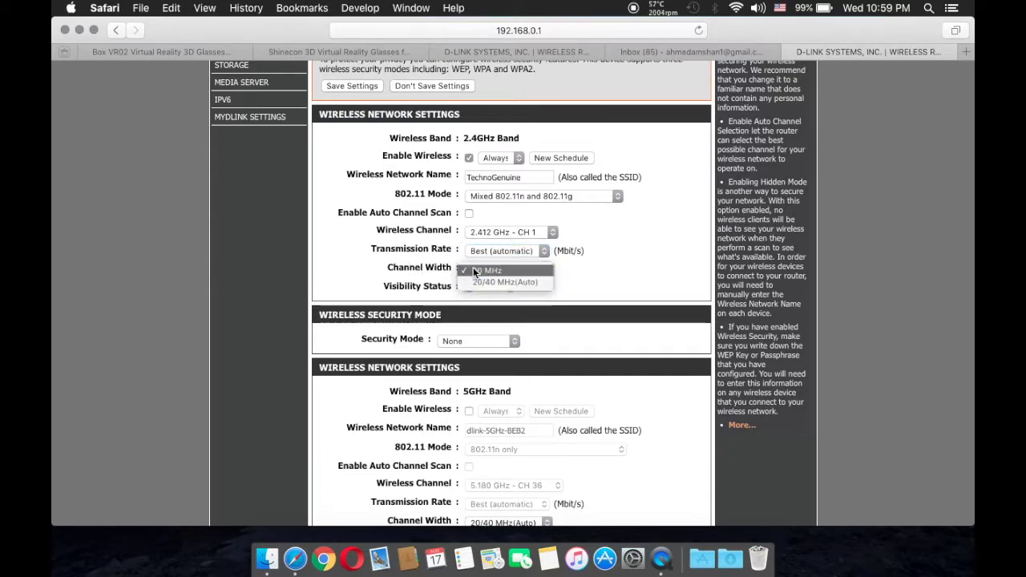
pyautogui.click(477, 273)
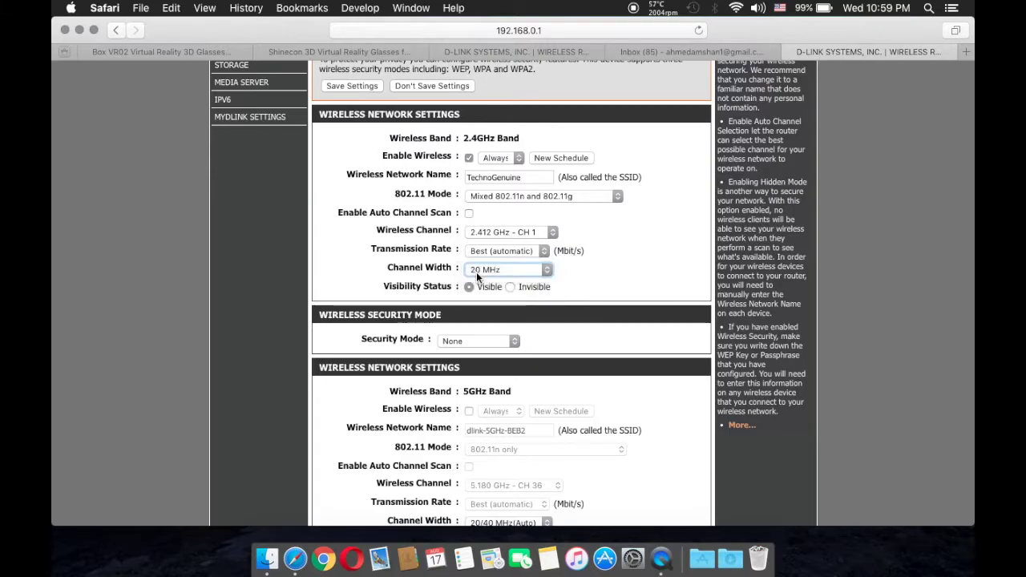
pyautogui.click(476, 272)
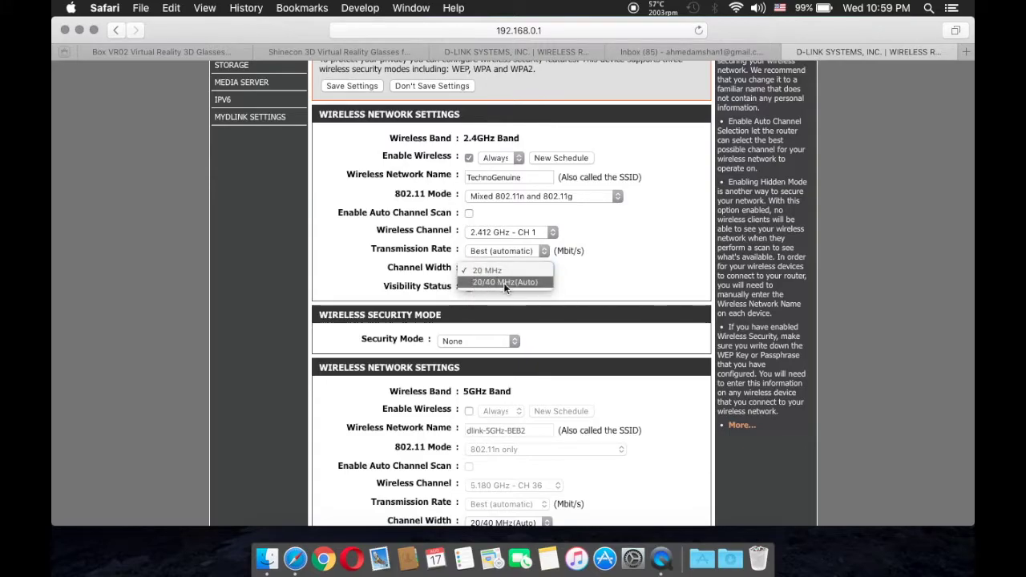
pyautogui.click(396, 285)
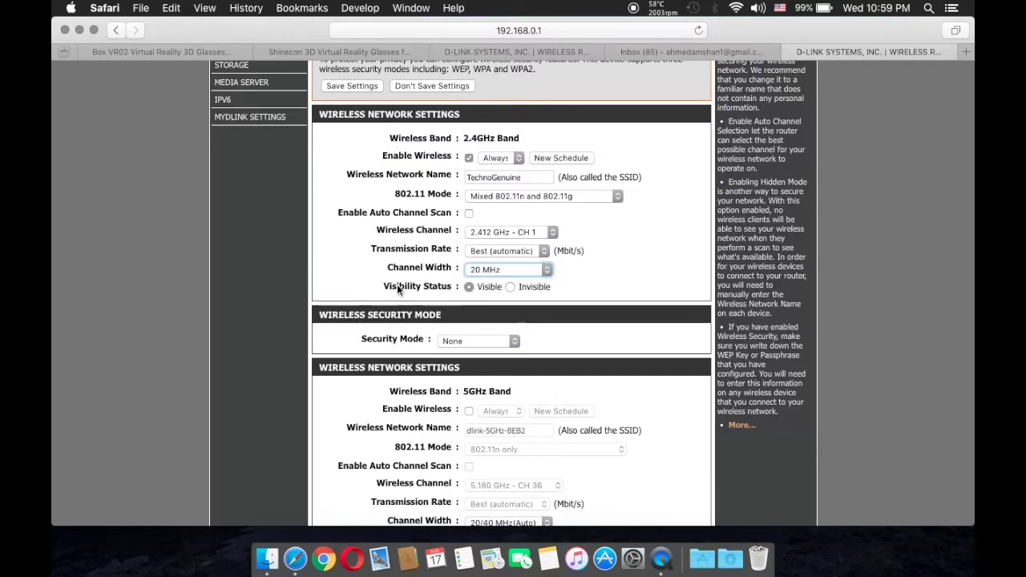
pyautogui.click(397, 288)
# Set the 2.4GHz Security Mode to WPA-Personal
pyautogui.scroll(-3, 397, 283)
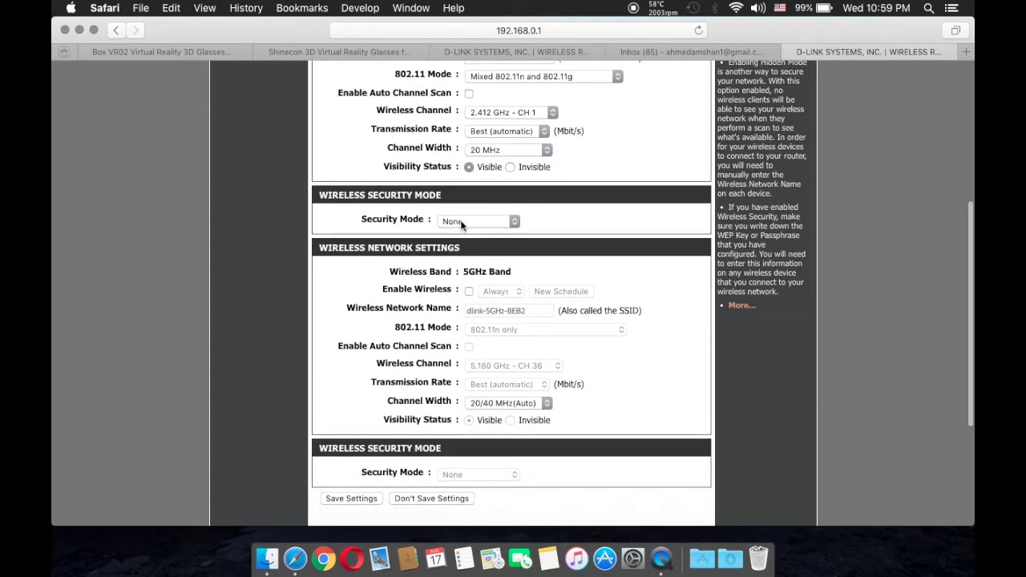
pyautogui.click(460, 220)
pyautogui.click(457, 244)
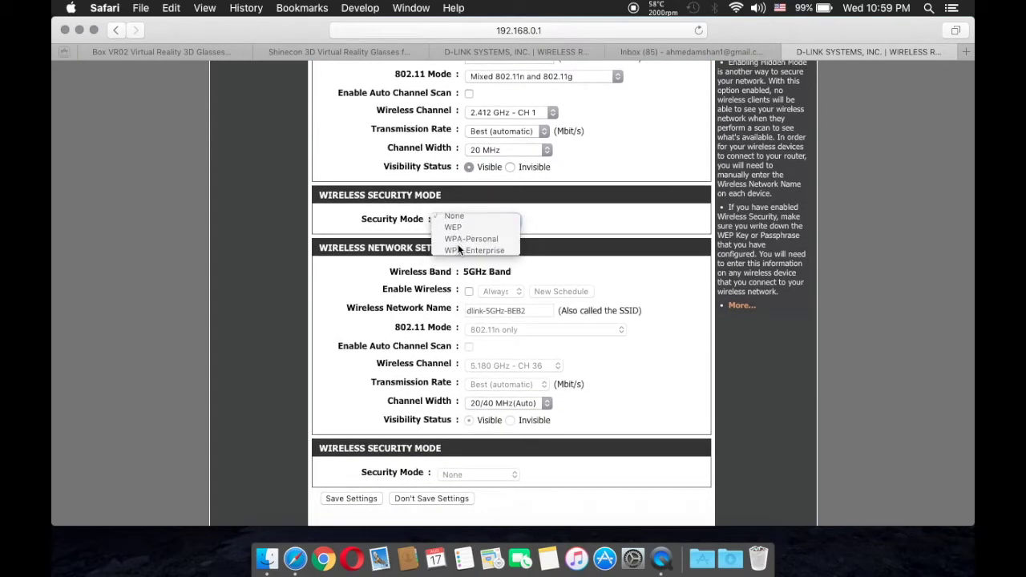
pyautogui.scroll(-4, 467, 322)
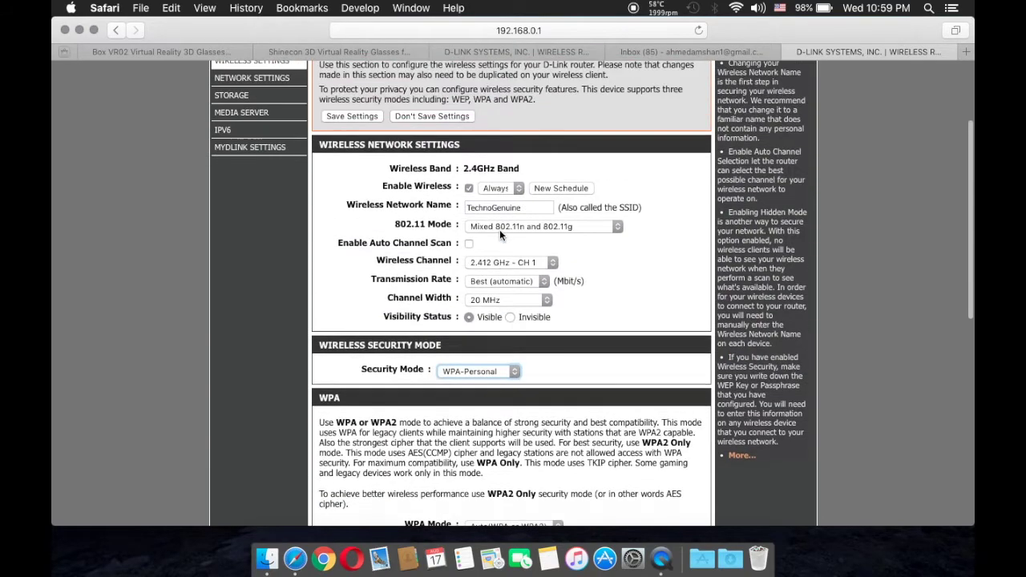
pyautogui.scroll(8, 499, 230)
pyautogui.click(490, 223)
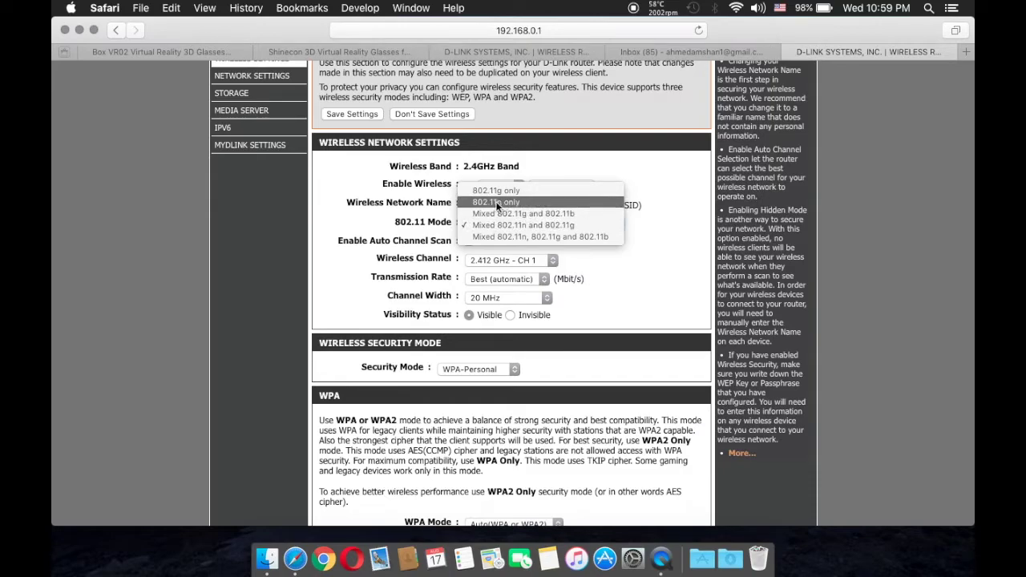
pyautogui.click(501, 202)
pyautogui.scroll(-10, 395, 230)
# Restrict the WPA Mode to WPA2 Only
pyautogui.click(519, 152)
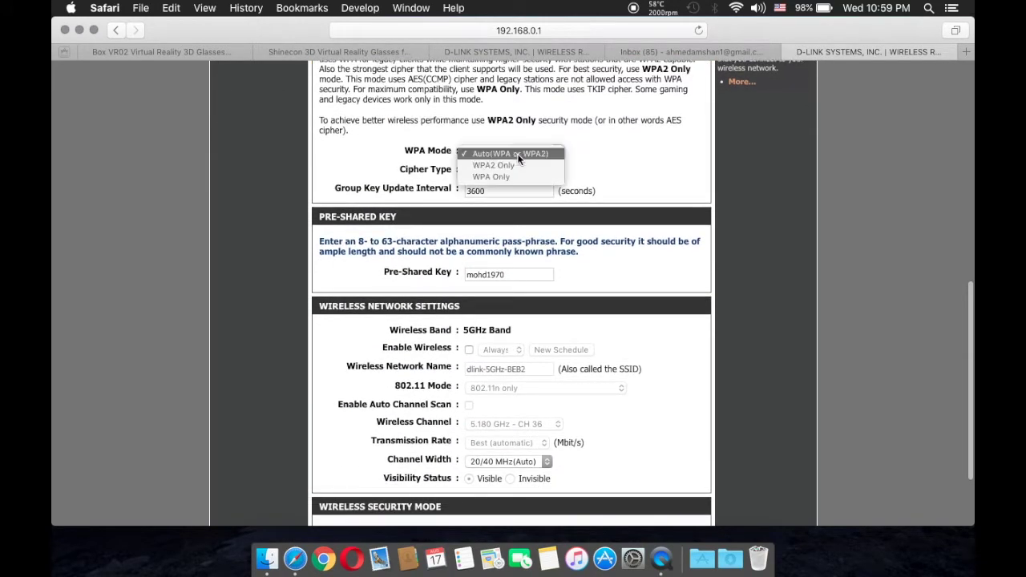
pyautogui.click(509, 165)
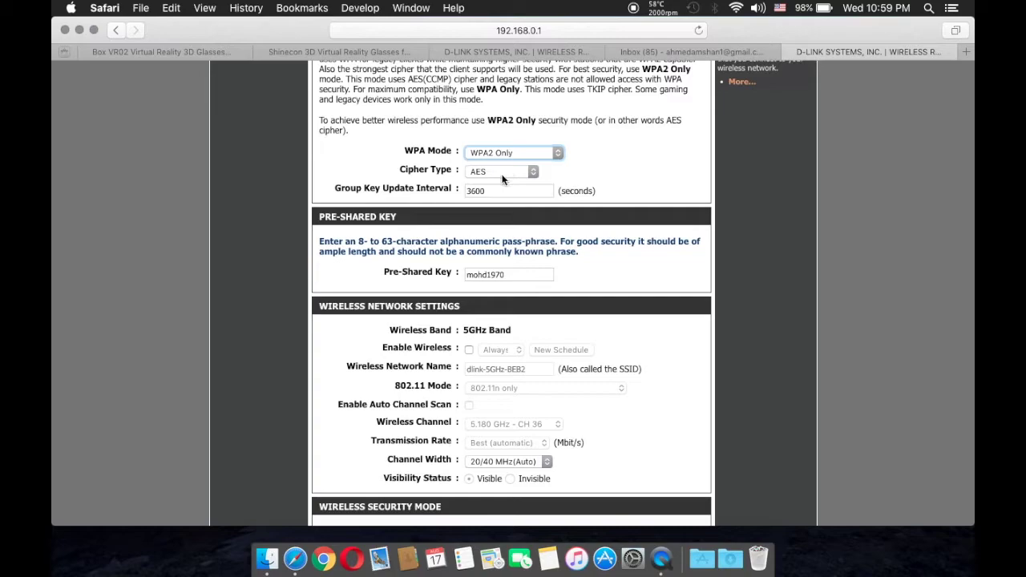
pyautogui.click(502, 179)
pyautogui.click(502, 172)
pyautogui.scroll(-3, 423, 178)
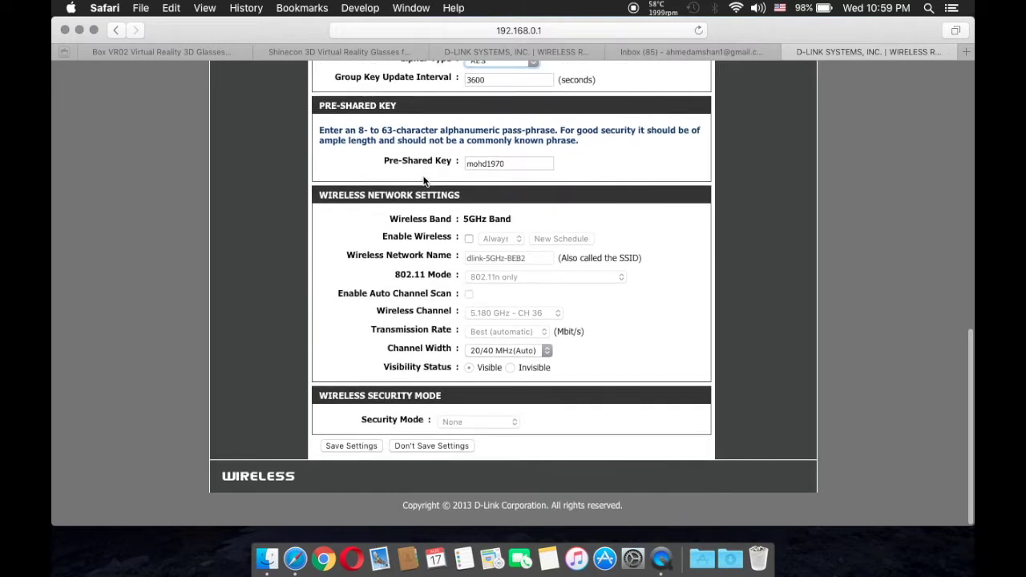
pyautogui.scroll(3, 423, 178)
pyautogui.scroll(1, 423, 178)
pyautogui.scroll(-5, 366, 187)
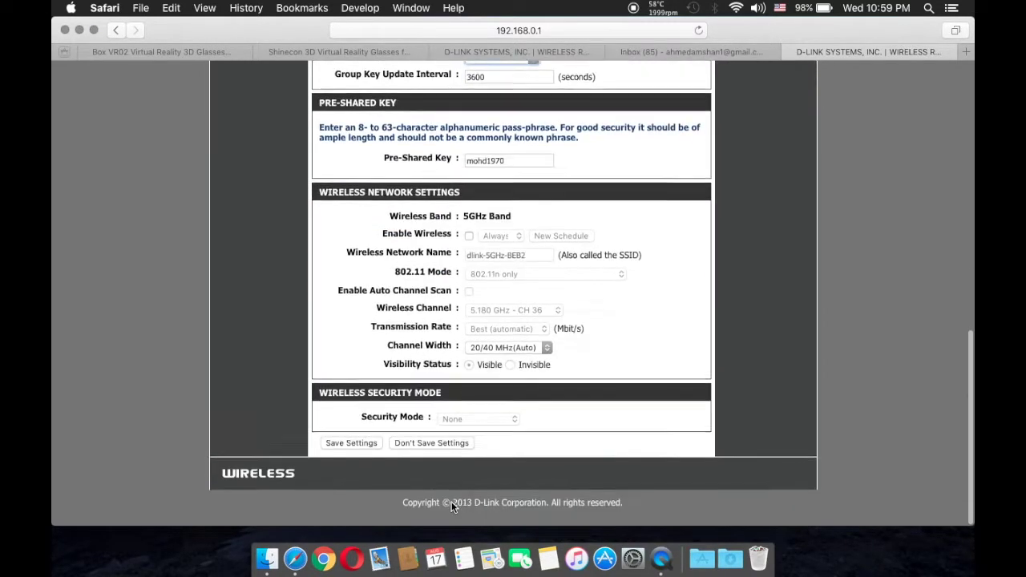
pyautogui.scroll(10, 400, 281)
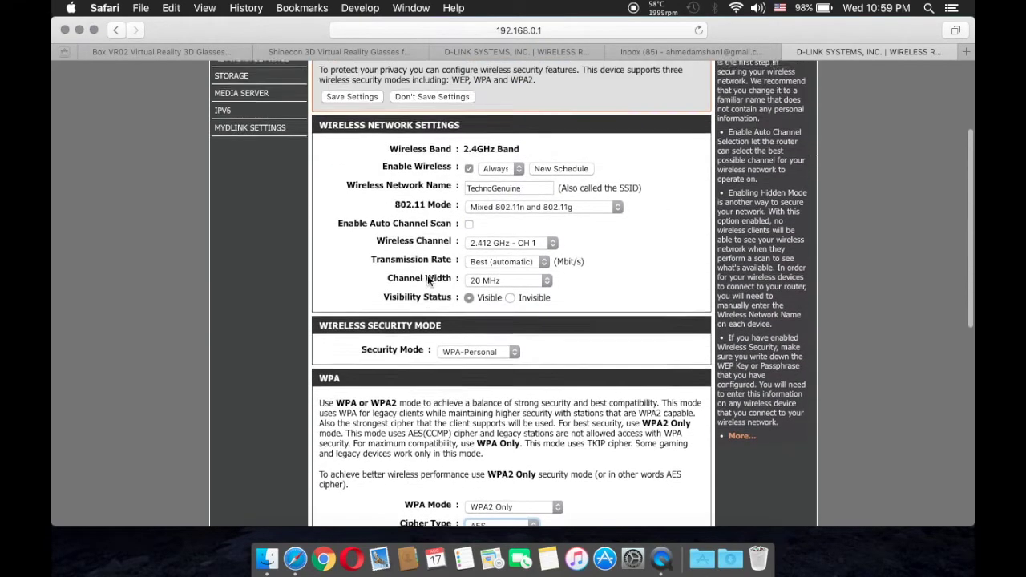
pyautogui.scroll(-2, 477, 107)
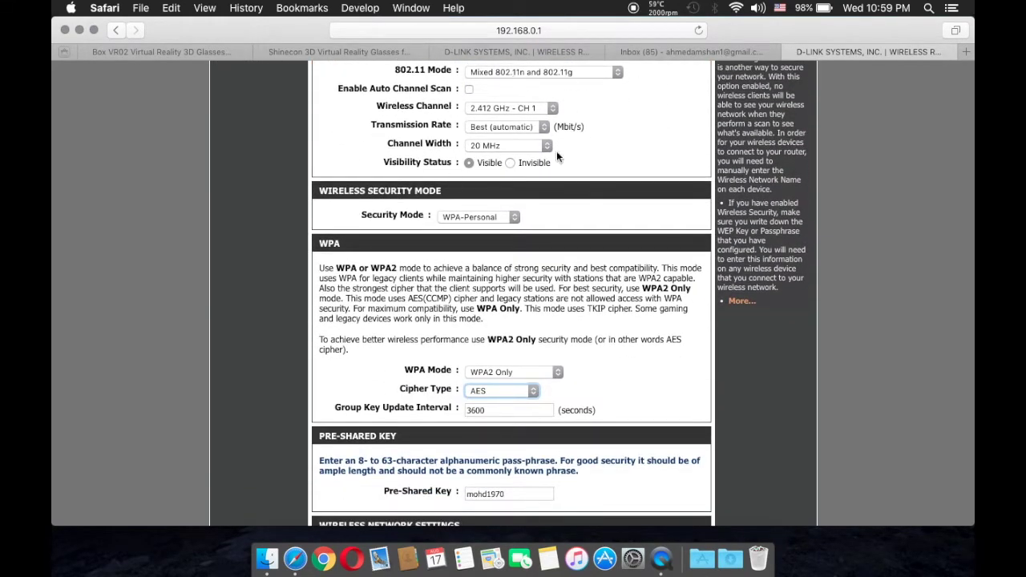
pyautogui.scroll(-1, 521, 396)
pyautogui.scroll(-1, 521, 397)
# Set Cipher Type to TKIP and AES and save the wireless security settings
pyautogui.click(505, 346)
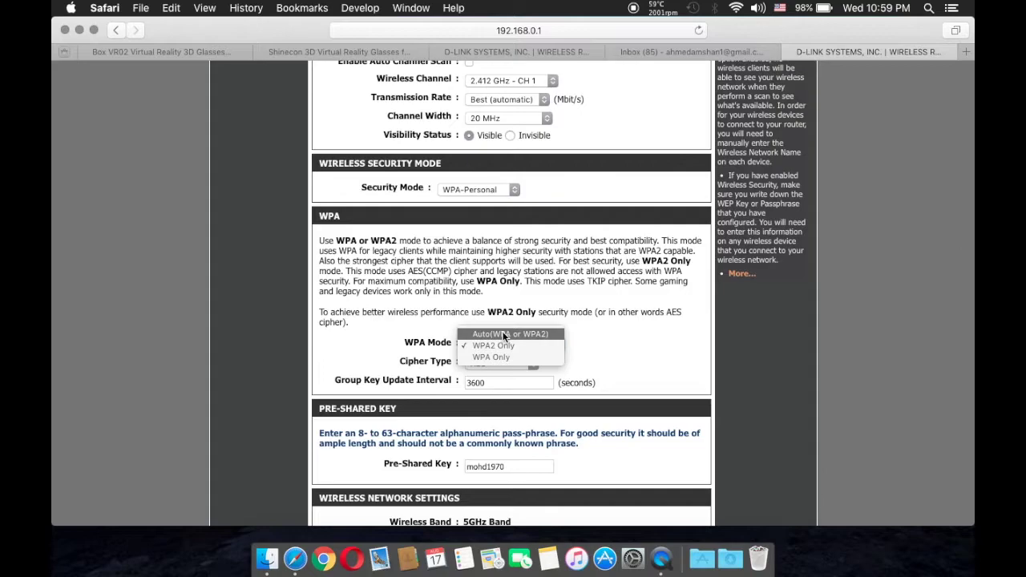
pyautogui.click(500, 346)
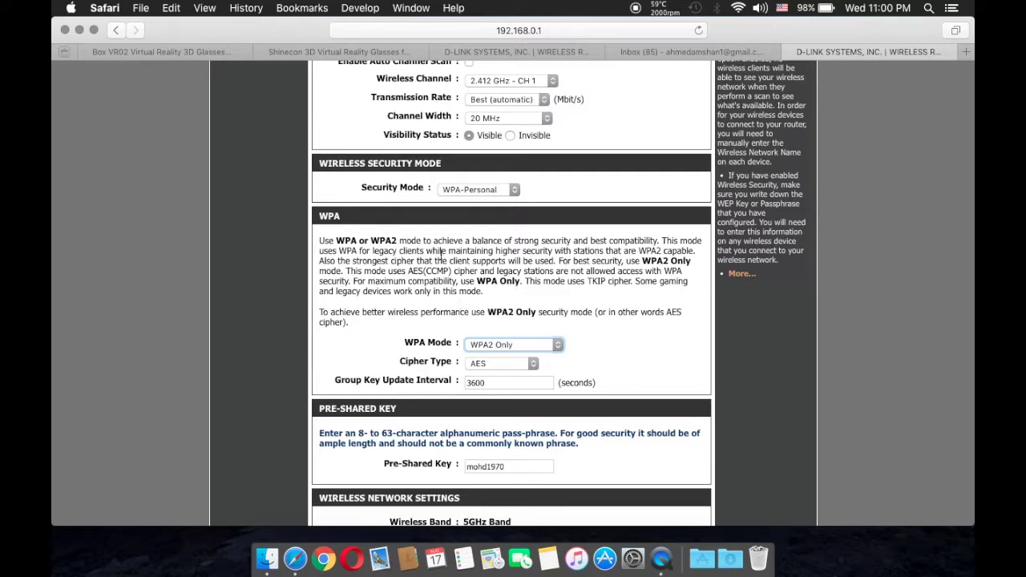
pyautogui.click(506, 366)
pyautogui.click(504, 341)
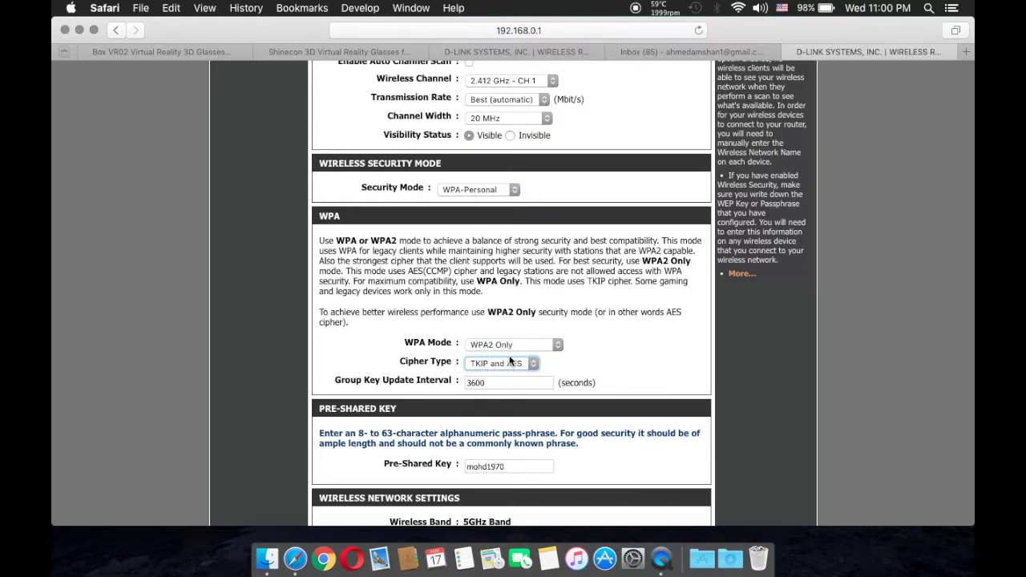
pyautogui.scroll(-3, 534, 400)
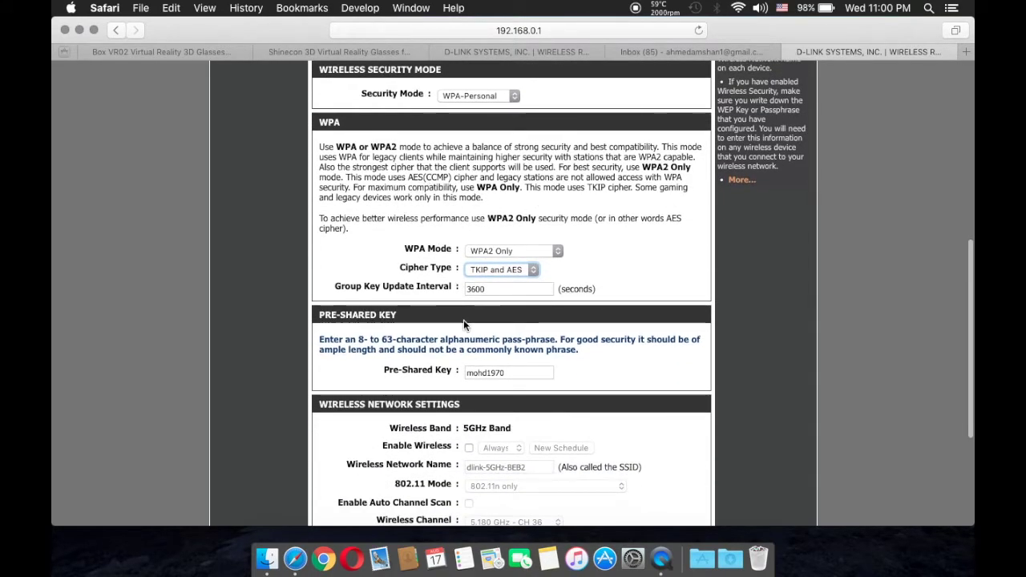
pyautogui.scroll(-5, 464, 320)
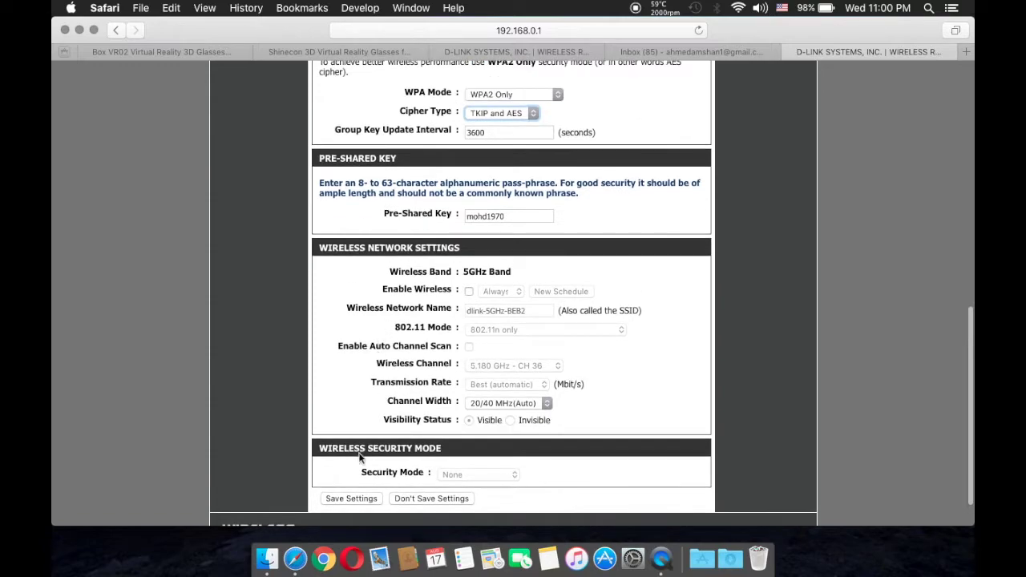
pyautogui.click(357, 497)
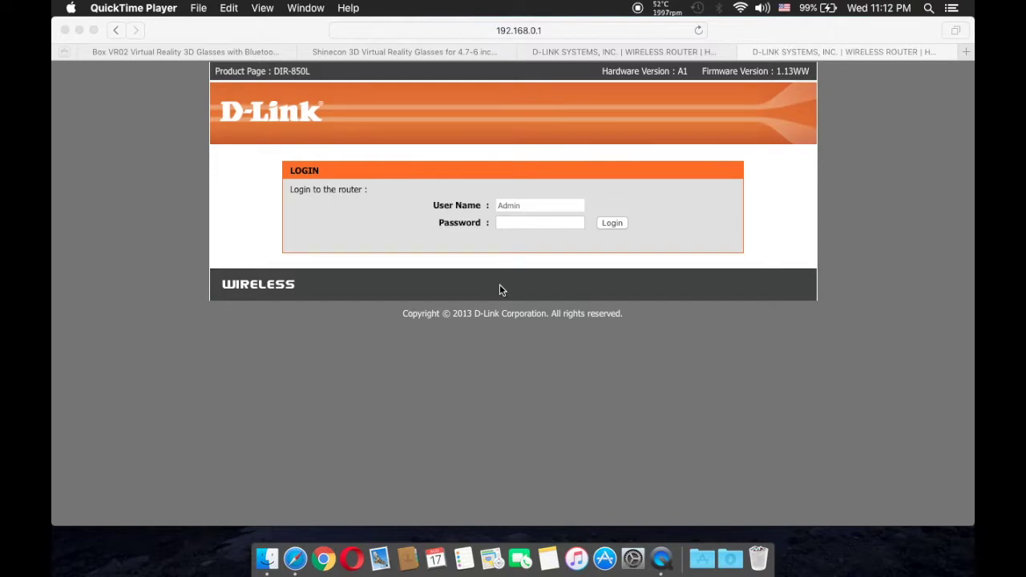
# Re-enter the admin password and log back in to reach Network Settings
pyautogui.click(545, 223)
pyautogui.click(535, 31)
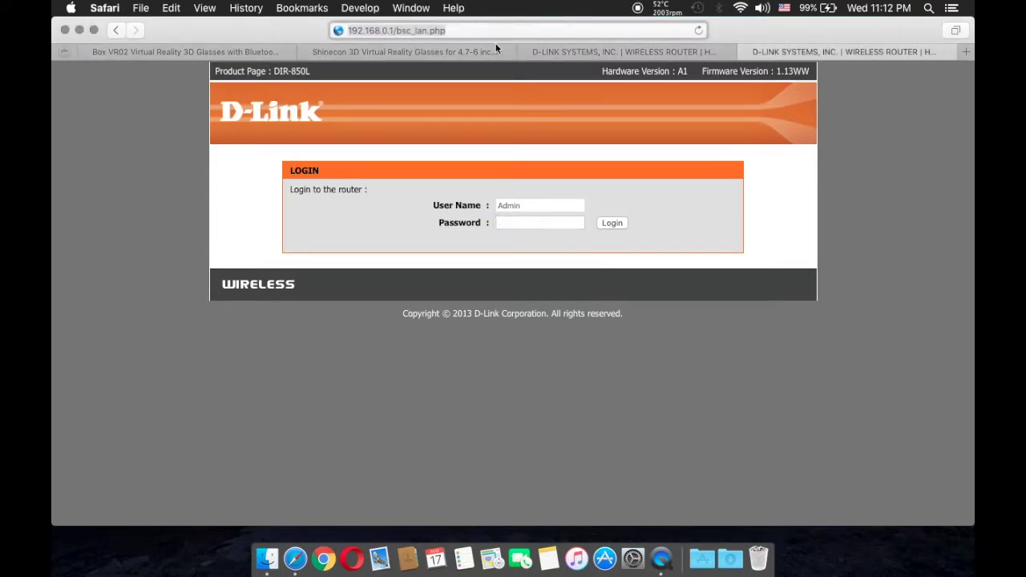
pyautogui.click(548, 168)
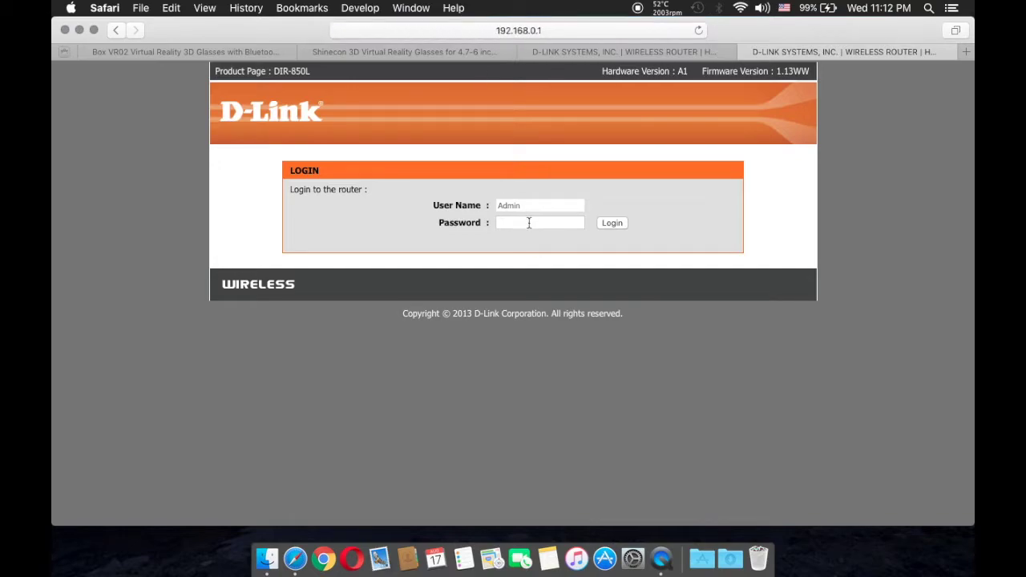
pyautogui.click(532, 222)
pyautogui.write('••••••••')
pyautogui.click(618, 224)
pyautogui.click(555, 225)
pyautogui.press('super+a')
pyautogui.write('••••')
pyautogui.press('Return')
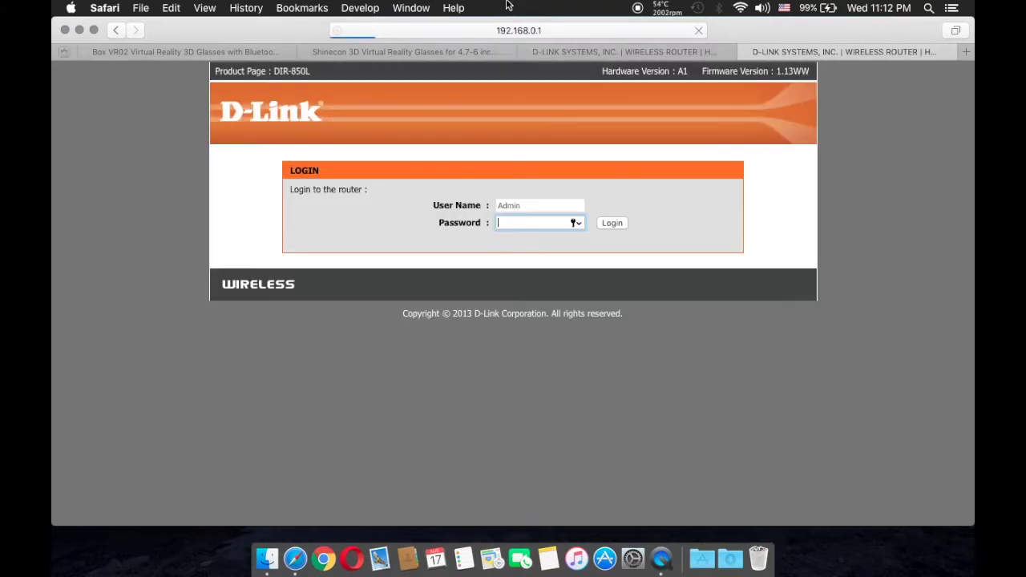
pyautogui.write('••••••••')
pyautogui.press('Return')
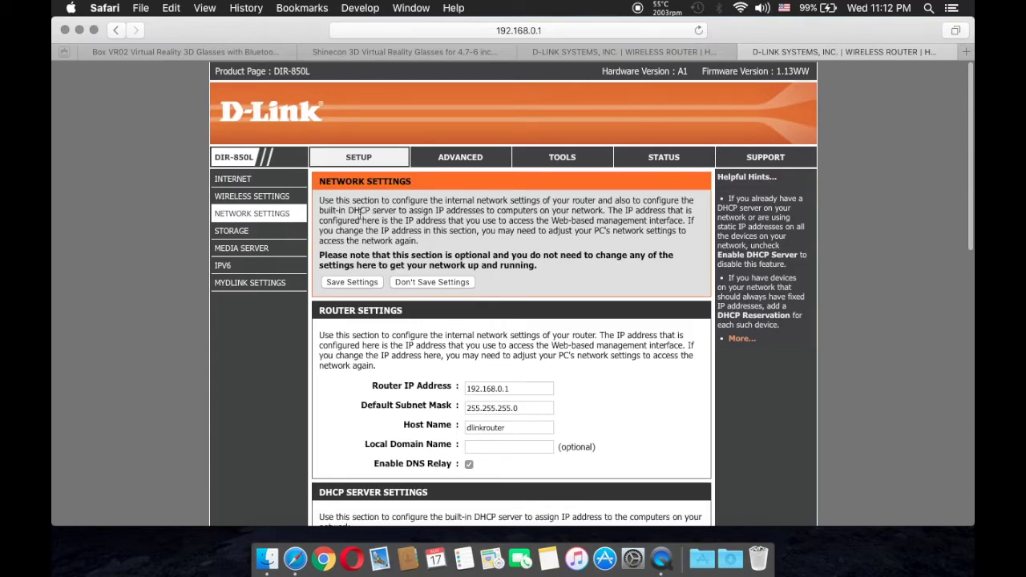
pyautogui.click(259, 220)
pyautogui.scroll(-2, 411, 359)
pyautogui.scroll(-5, 411, 359)
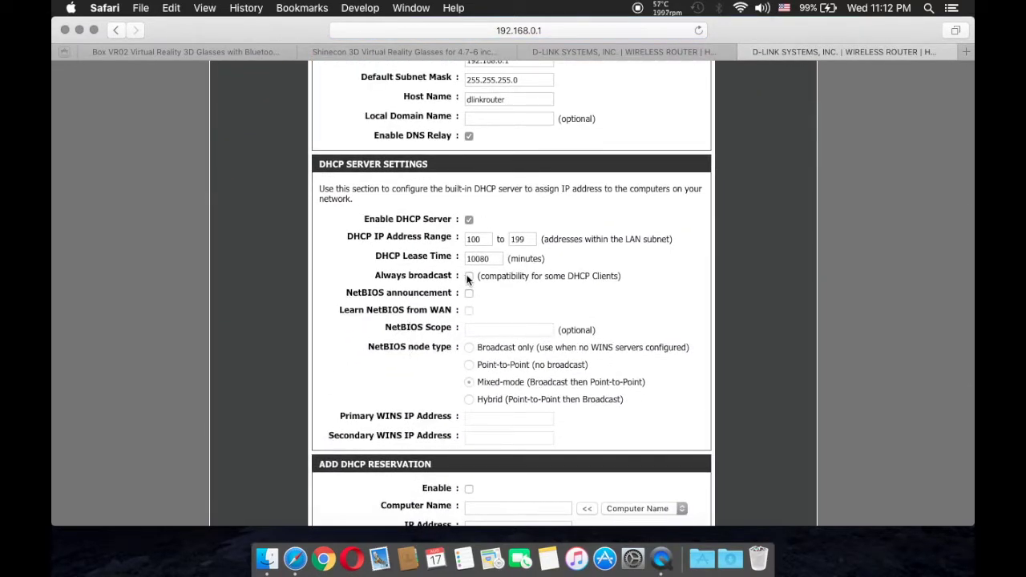
pyautogui.moveTo(490, 276); pyautogui.dragTo(639, 284)
pyautogui.click(593, 291)
pyautogui.scroll(-8, 583, 323)
pyautogui.scroll(15, 580, 321)
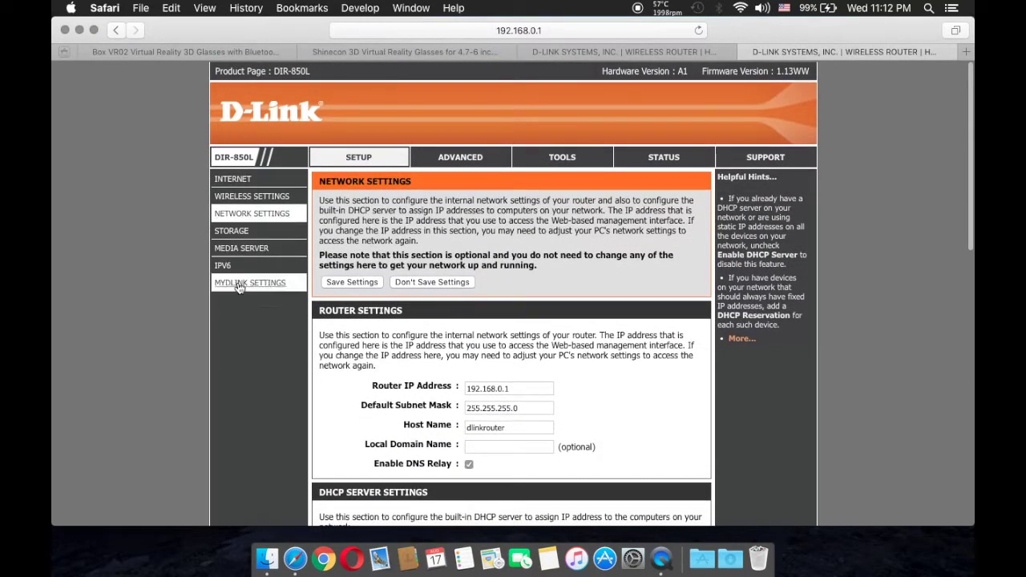
# Switch to the Advanced section and browse the QoS Engine and Firewall pages
pyautogui.click(462, 159)
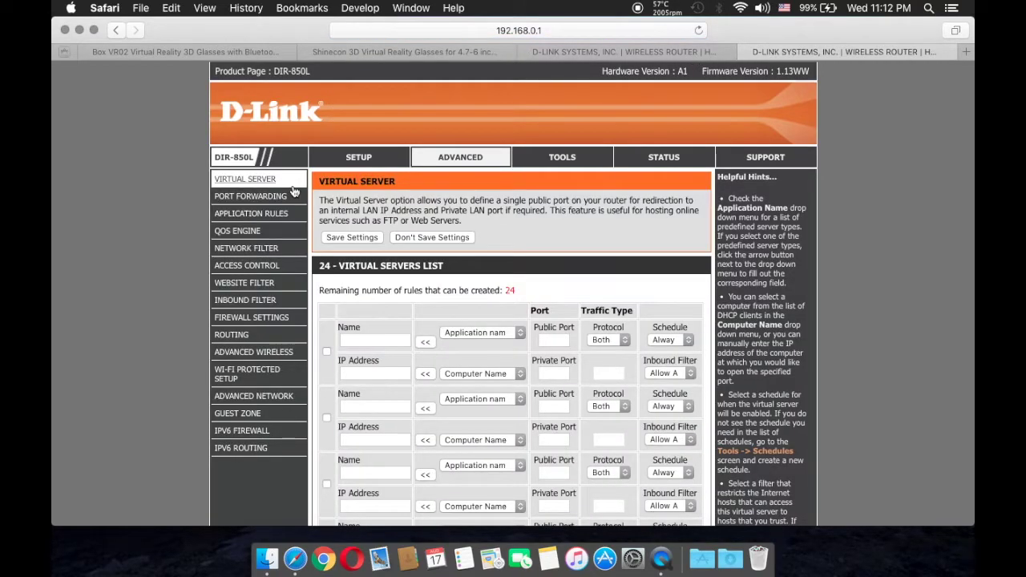
pyautogui.scroll(-1, 288, 188)
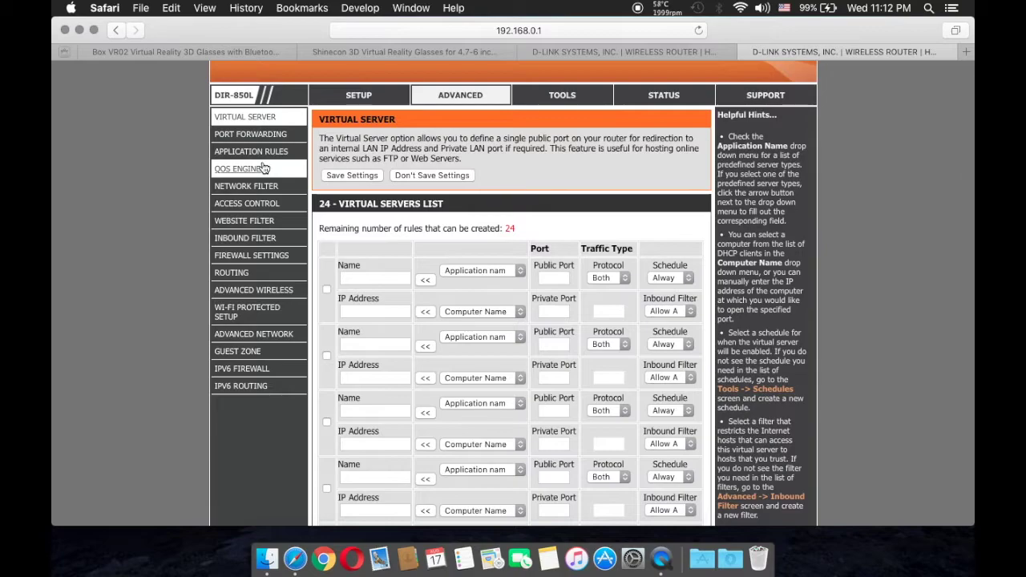
pyautogui.click(262, 163)
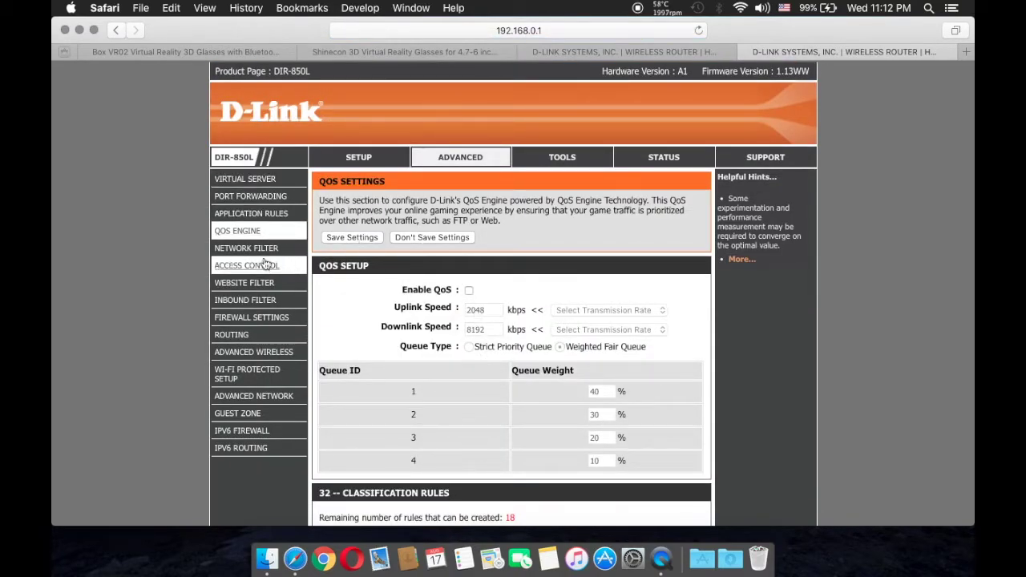
pyautogui.click(266, 319)
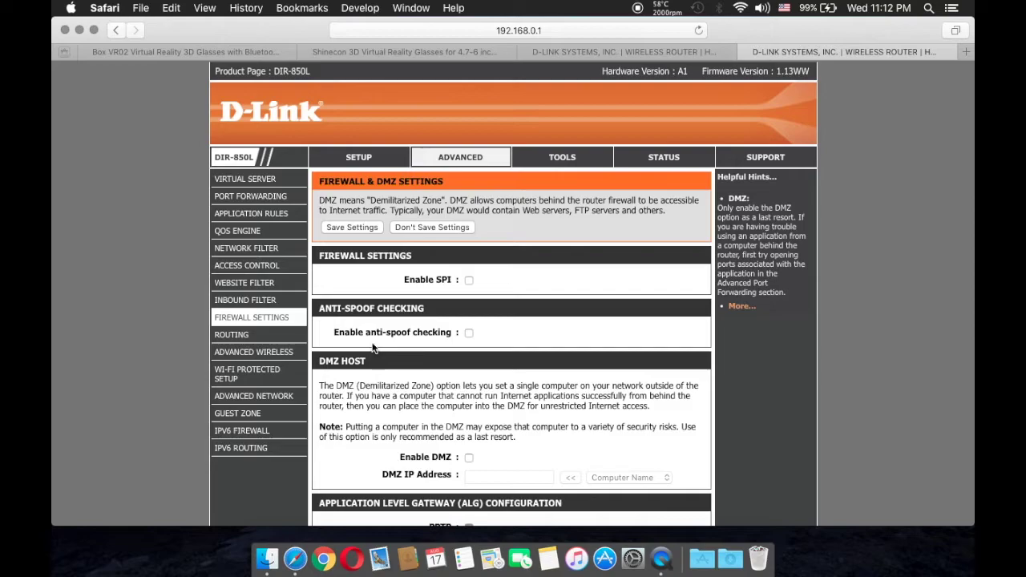
# Review the DMZ and Application Level Gateway firewall settings, then open Advanced Wireless
pyautogui.scroll(-3, 451, 380)
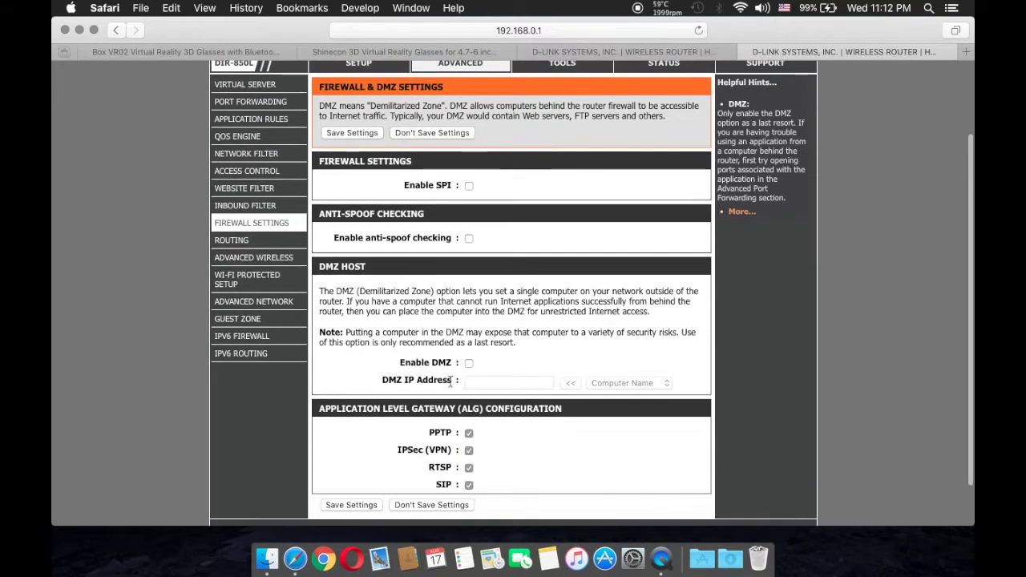
pyautogui.scroll(-2, 473, 433)
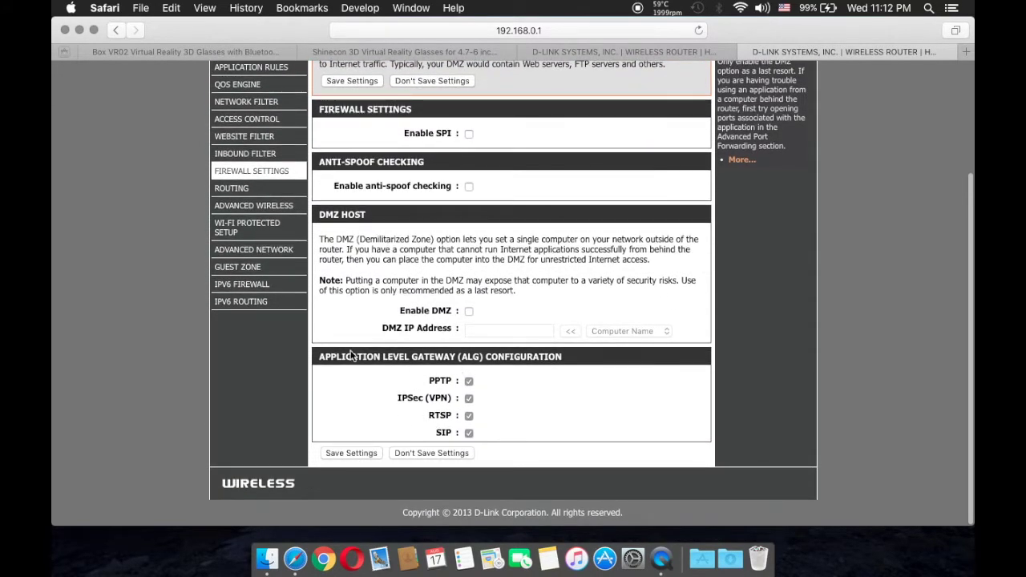
pyautogui.moveTo(319, 356); pyautogui.dragTo(455, 357)
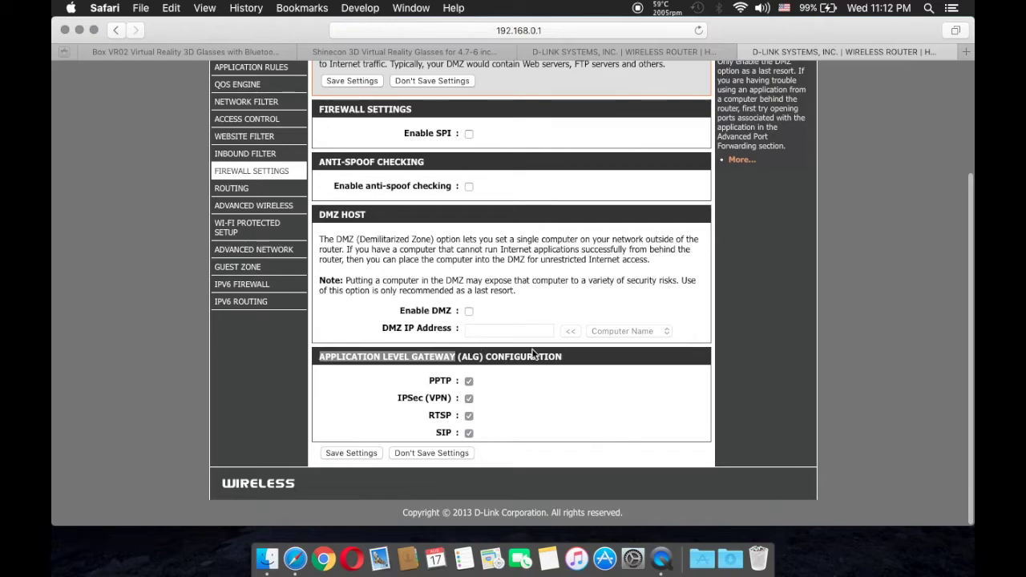
pyautogui.scroll(2, 493, 381)
pyautogui.scroll(-2, 493, 380)
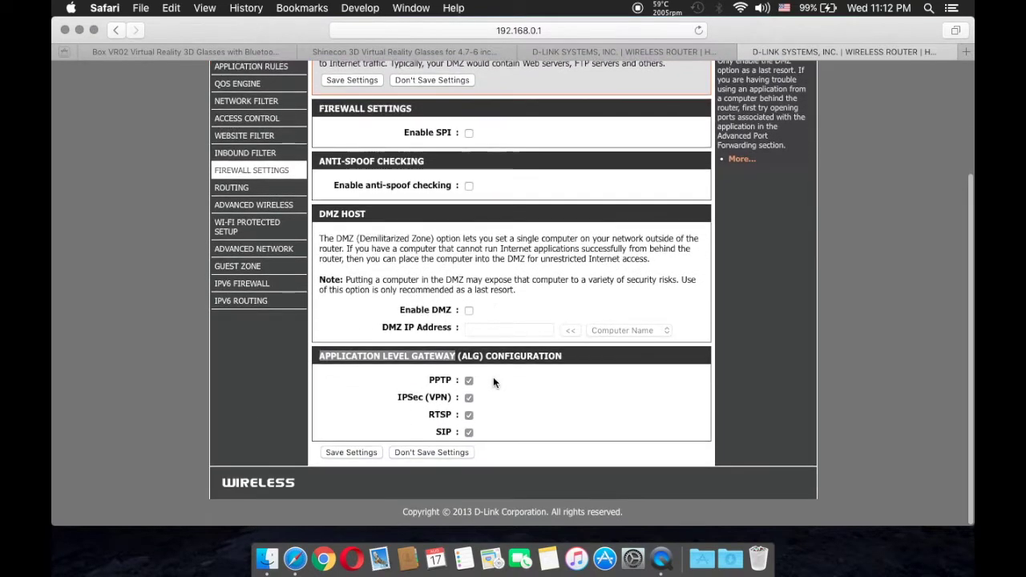
pyautogui.scroll(-1, 483, 427)
pyautogui.scroll(1, 483, 427)
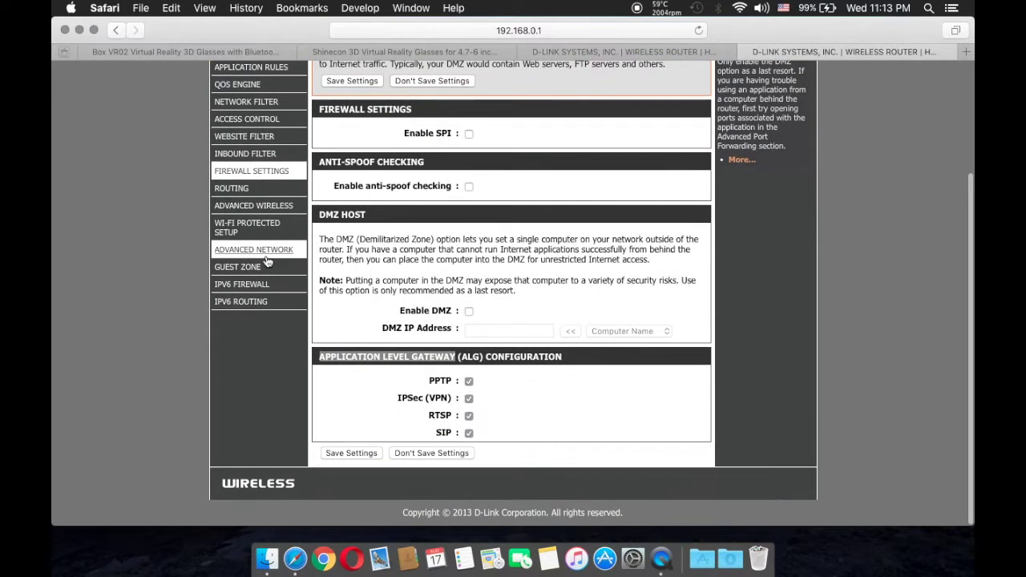
pyautogui.click(250, 206)
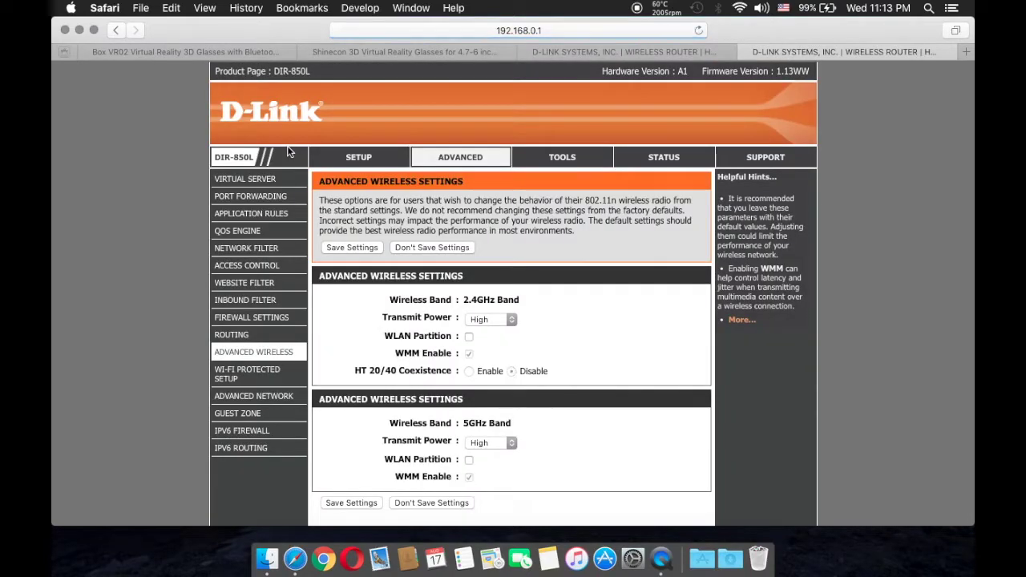
# Keep 2.4GHz transmit power at High and view Wi-Fi Protected Setup
pyautogui.click(489, 319)
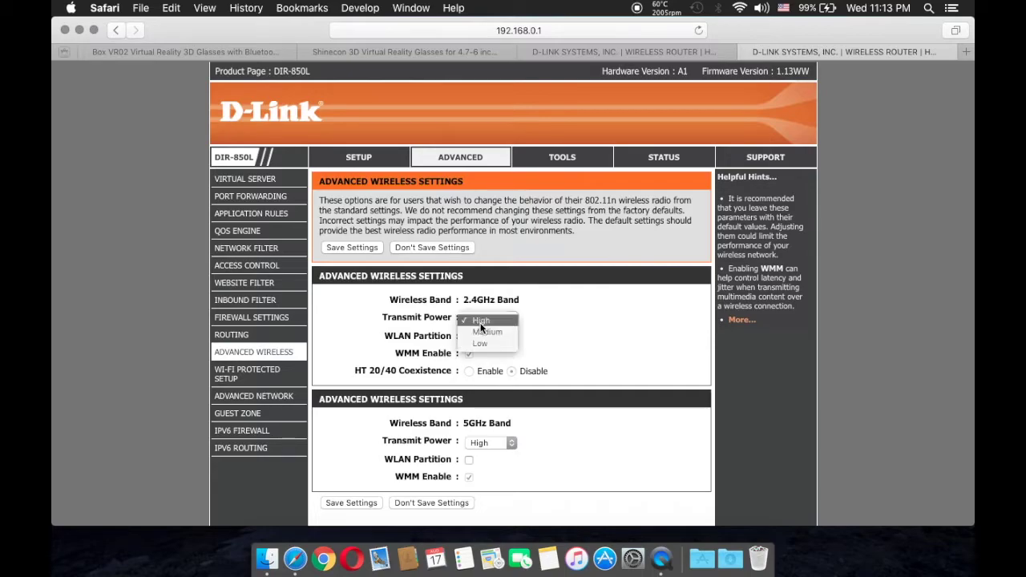
pyautogui.click(481, 319)
pyautogui.click(250, 382)
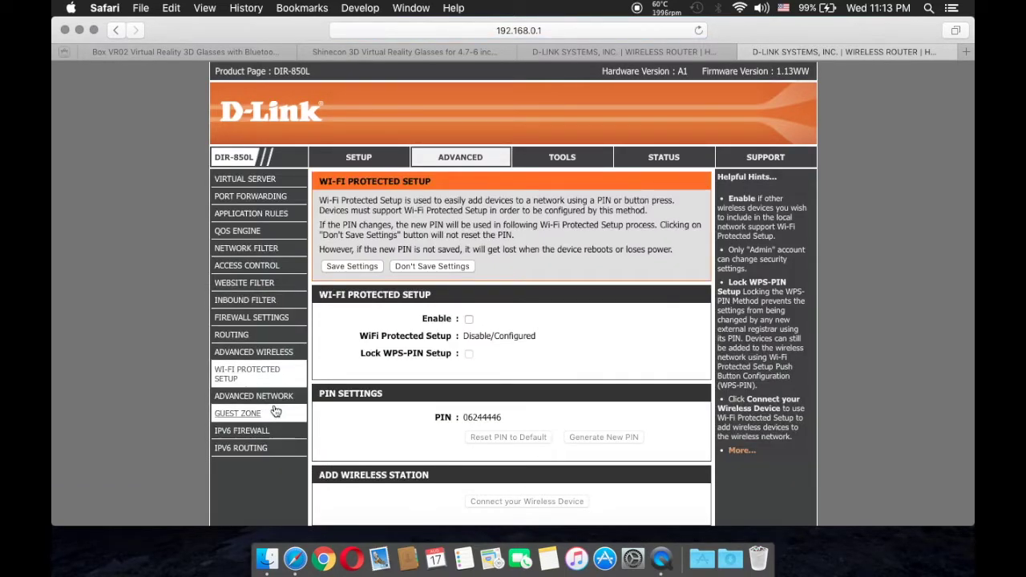
# Keep WAN Port Speed at 100Mbps and save the Advanced Network settings
pyautogui.click(273, 398)
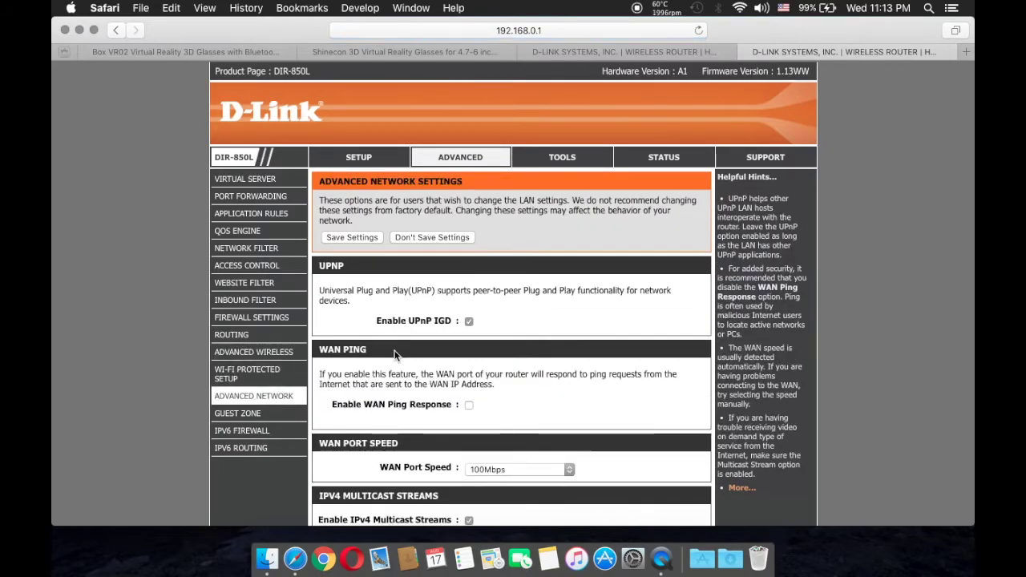
pyautogui.scroll(-3, 457, 247)
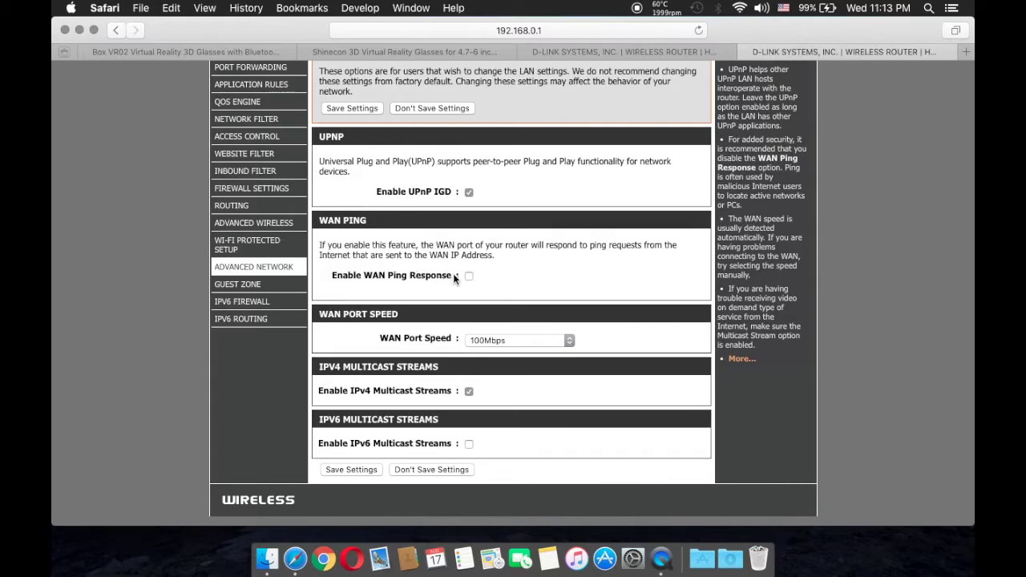
pyautogui.click(482, 343)
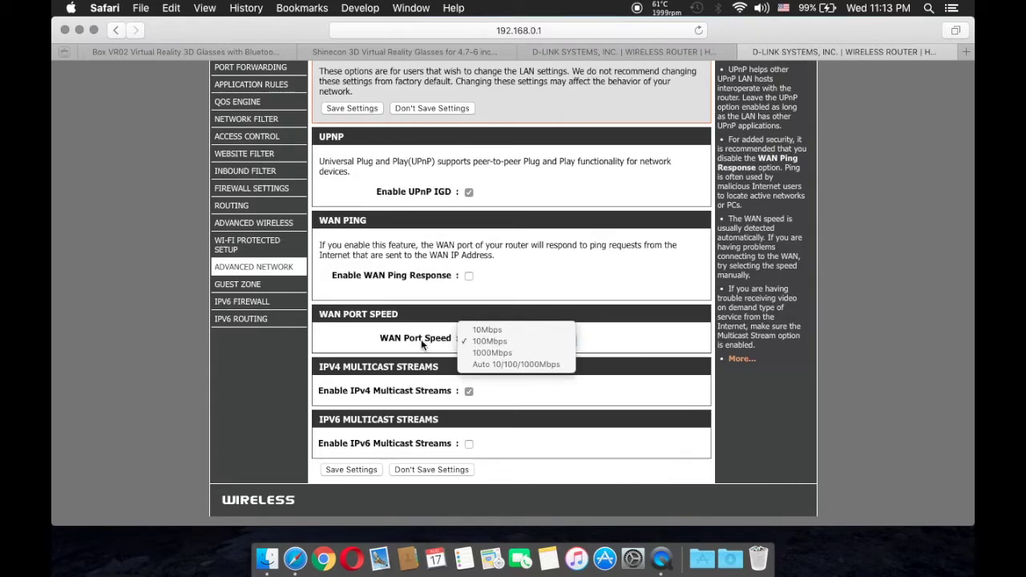
pyautogui.click(421, 340)
pyautogui.click(483, 341)
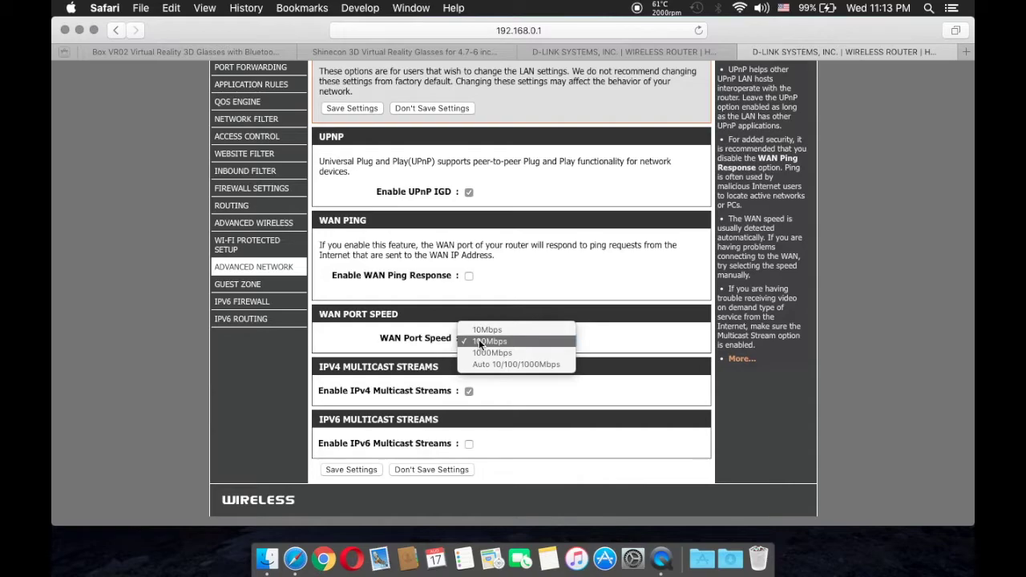
pyautogui.click(479, 340)
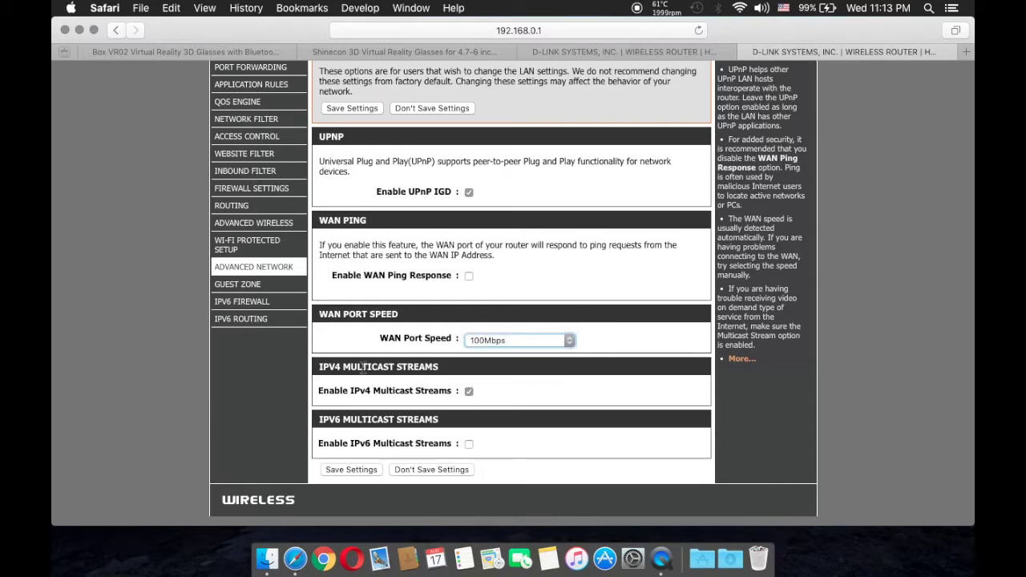
pyautogui.moveTo(363, 366); pyautogui.dragTo(435, 369)
pyautogui.click(418, 370)
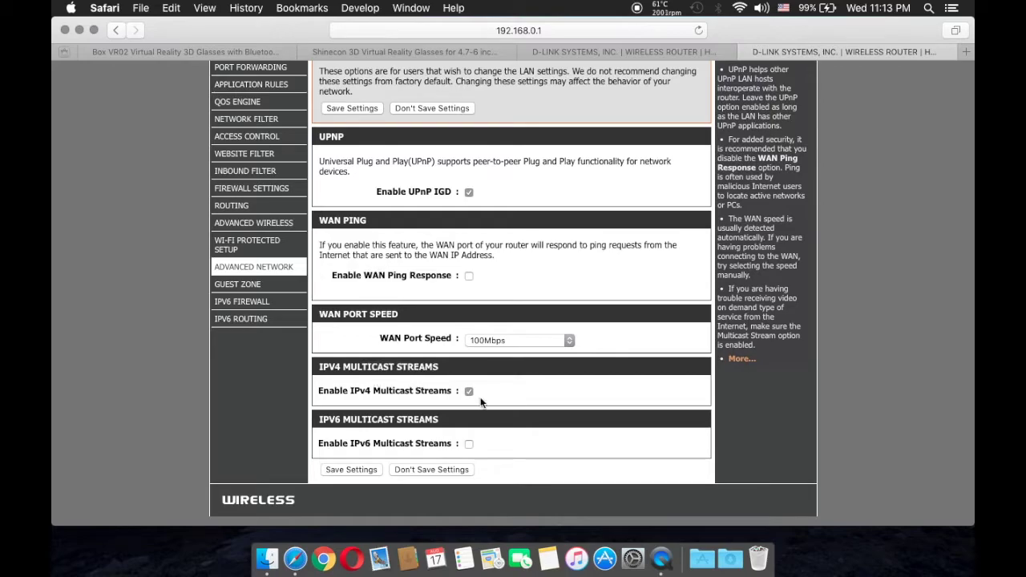
pyautogui.click(373, 471)
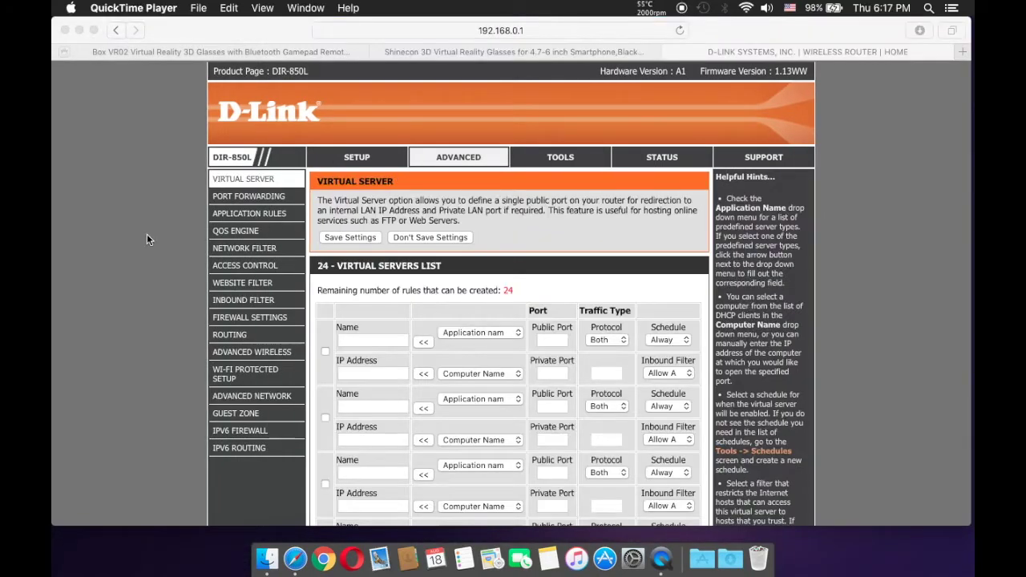
pyautogui.click(147, 236)
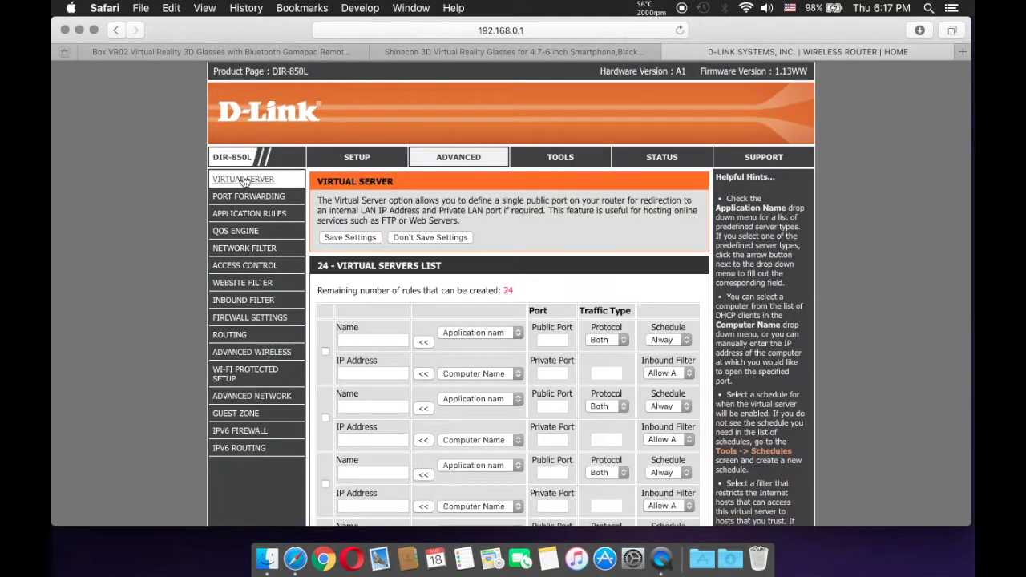
# Under Tools, look over the Time and Email Settings pages, ending on System
pyautogui.click(553, 163)
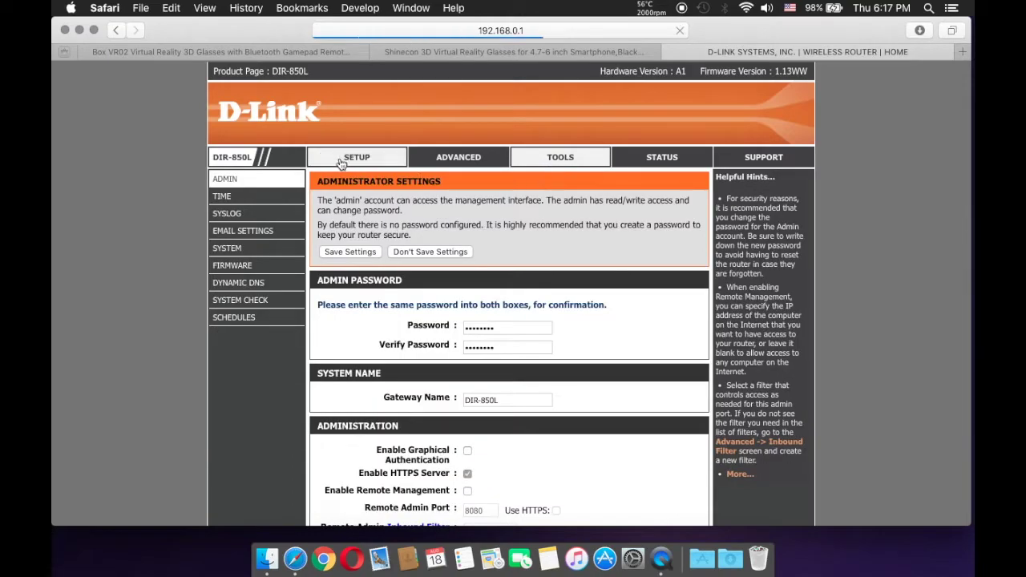
pyautogui.click(267, 205)
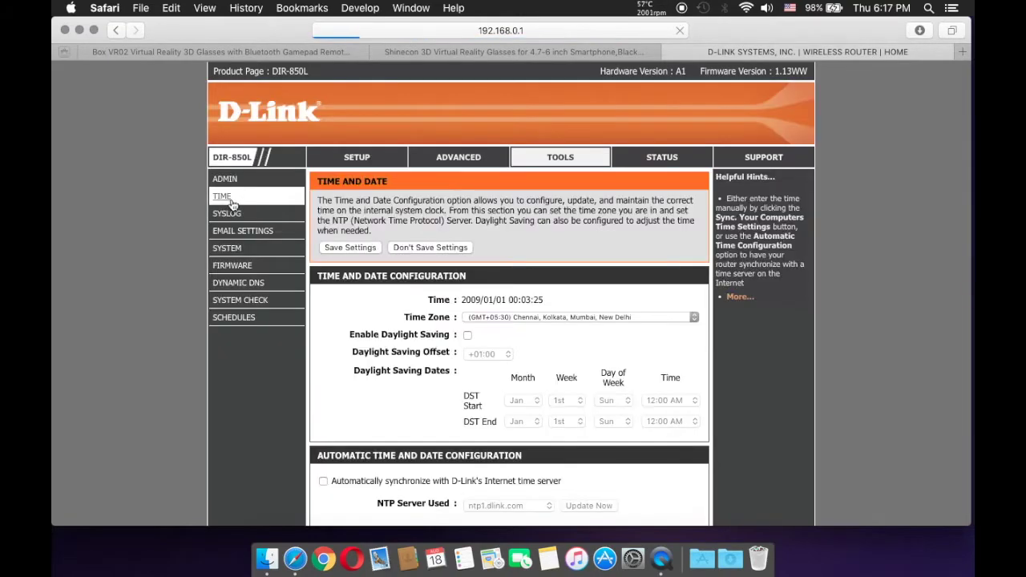
pyautogui.scroll(-8, 487, 332)
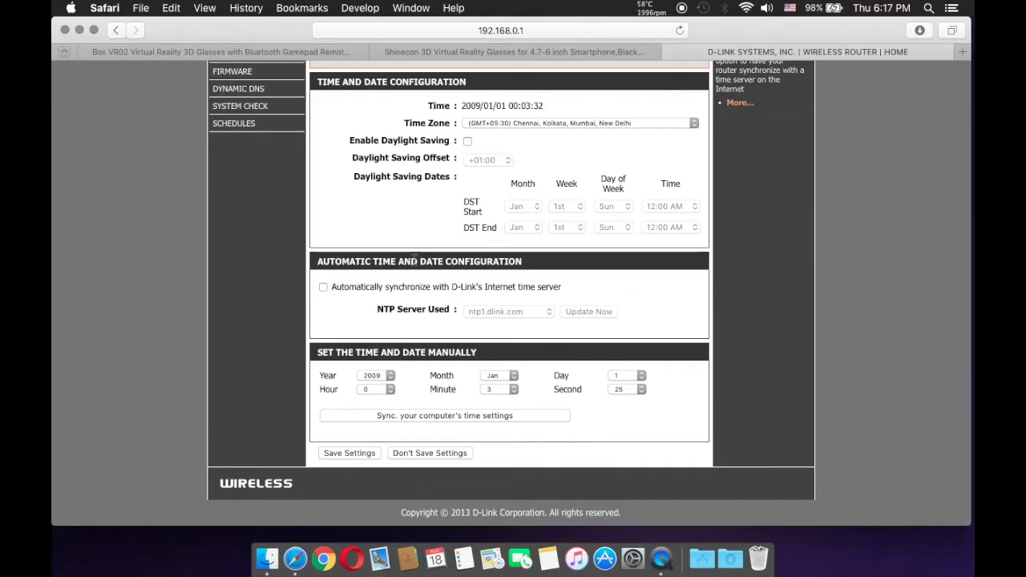
pyautogui.scroll(5, 322, 222)
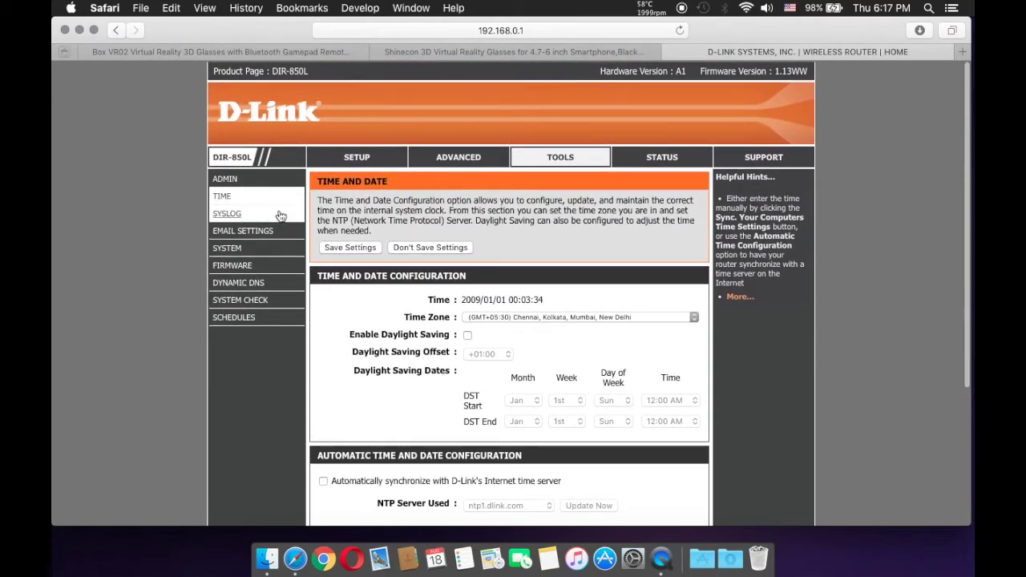
pyautogui.click(262, 237)
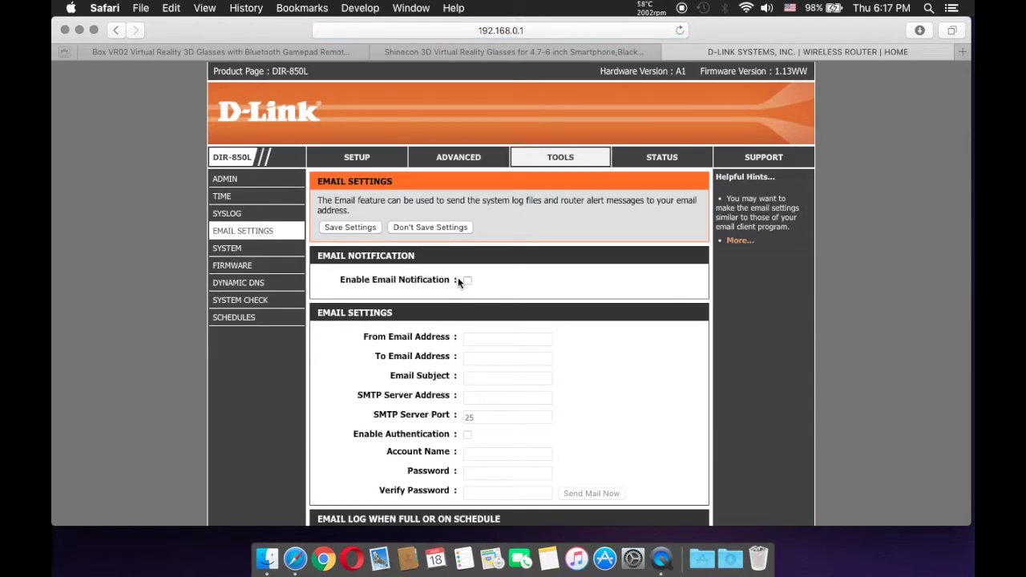
pyautogui.scroll(-5, 469, 283)
pyautogui.scroll(5, 469, 284)
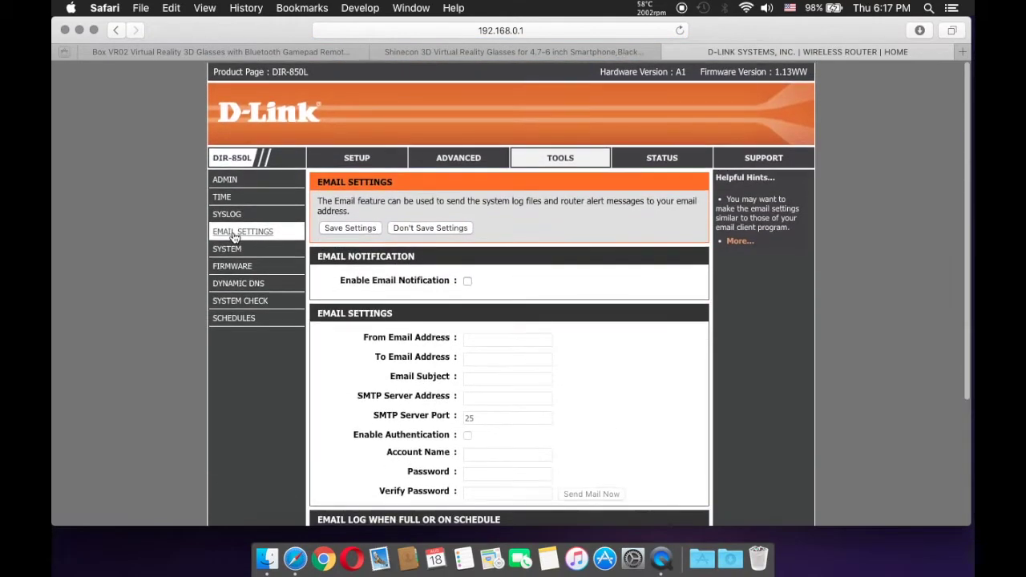
pyautogui.click(248, 249)
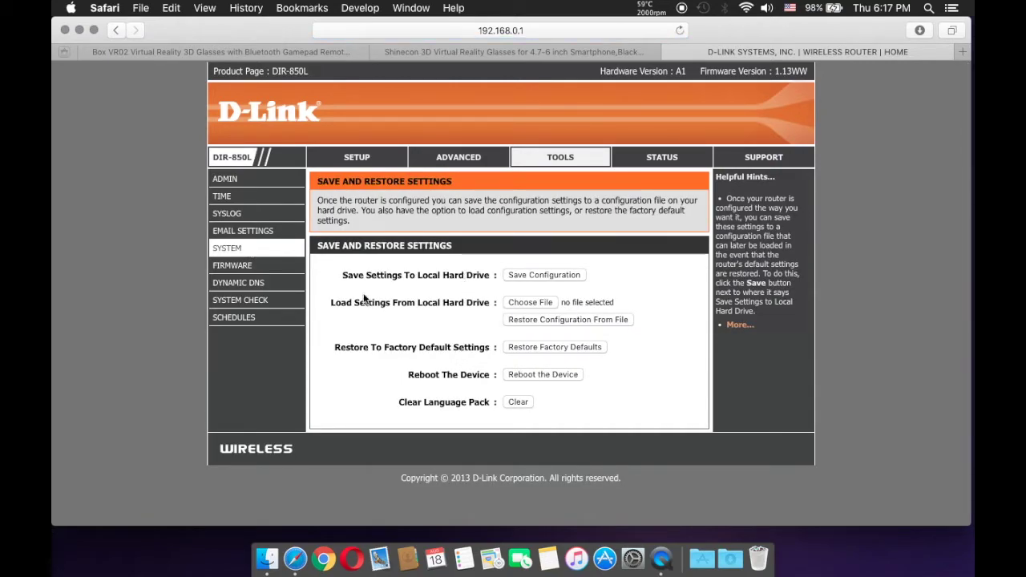
# Check the Firmware Update page shows firmware 1.13WW dated 04/18/2015, then go to Ping Test
pyautogui.click(252, 272)
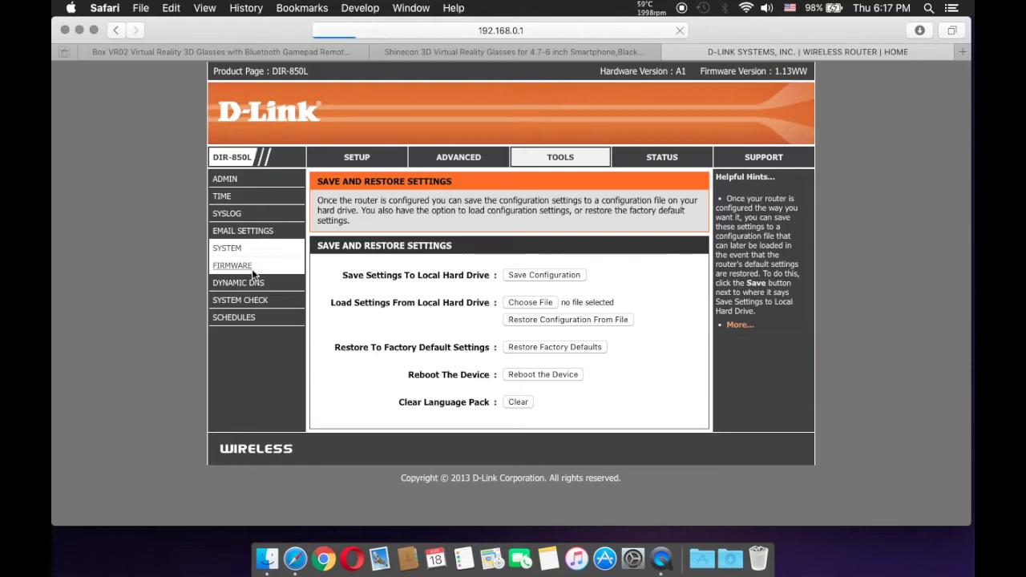
pyautogui.scroll(-2, 506, 398)
pyautogui.scroll(-2, 507, 398)
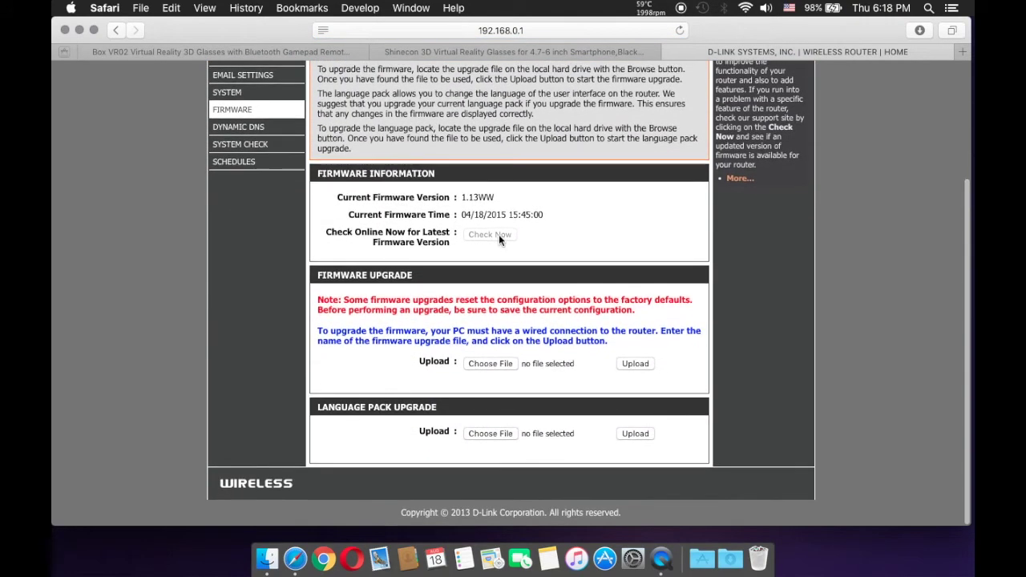
pyautogui.scroll(2, 446, 224)
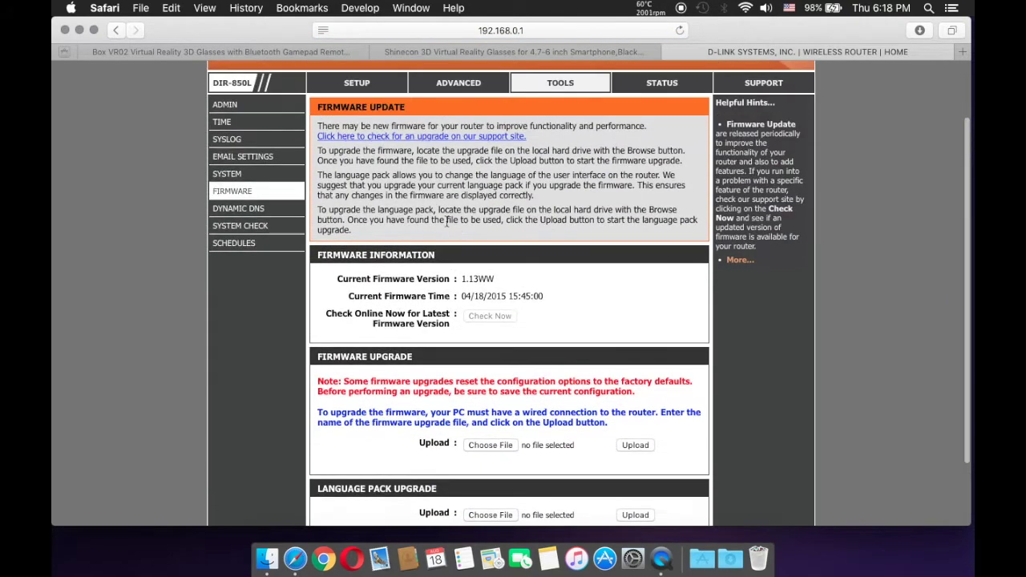
pyautogui.scroll(-2, 446, 223)
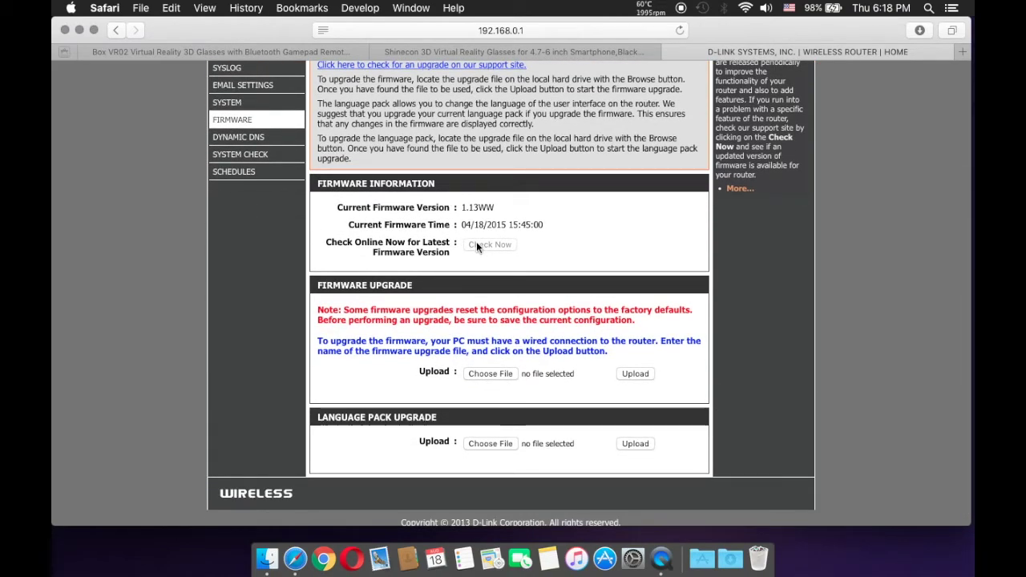
pyautogui.scroll(4, 483, 251)
pyautogui.scroll(-2, 483, 251)
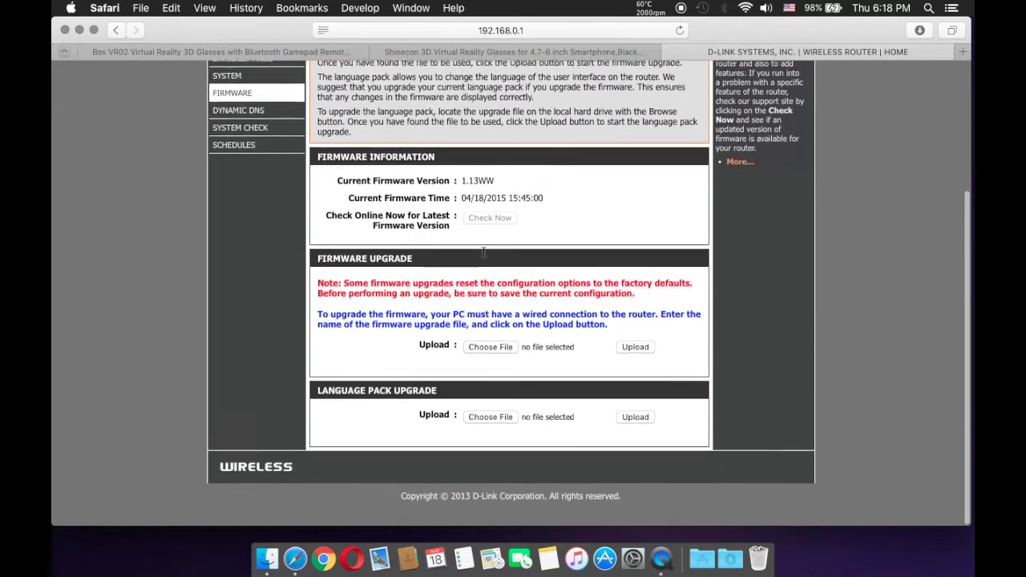
pyautogui.scroll(2, 482, 251)
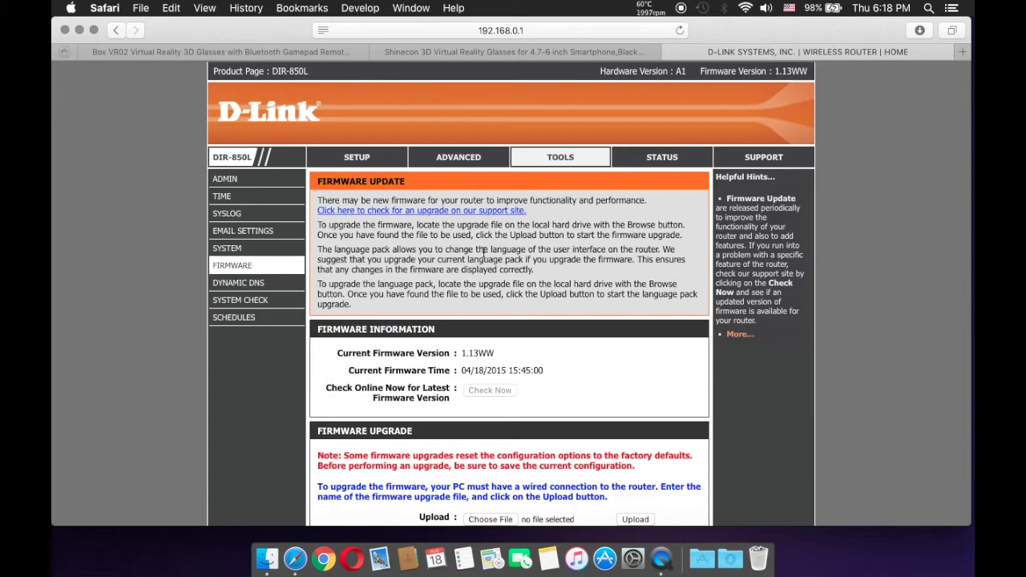
pyautogui.click(256, 304)
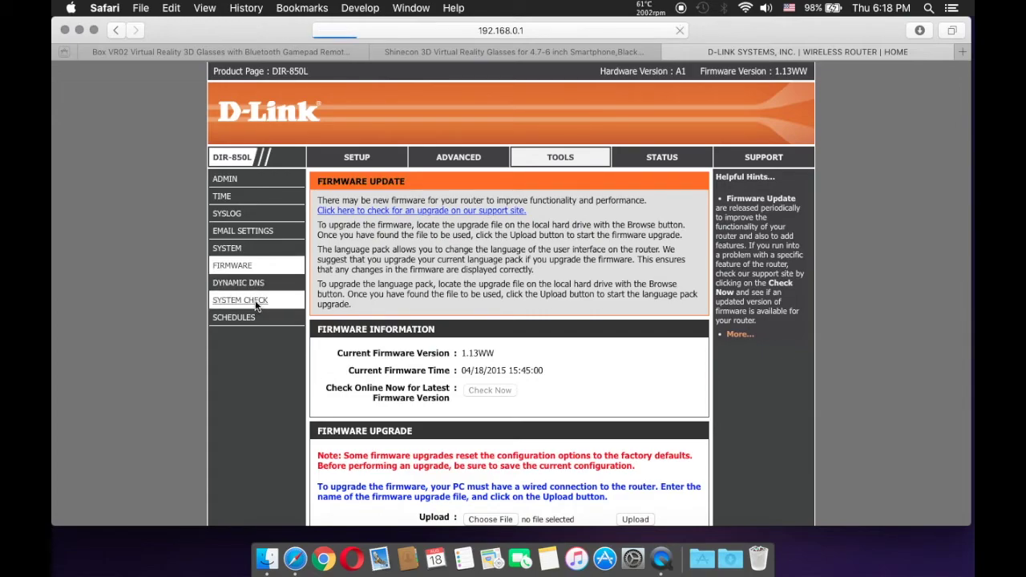